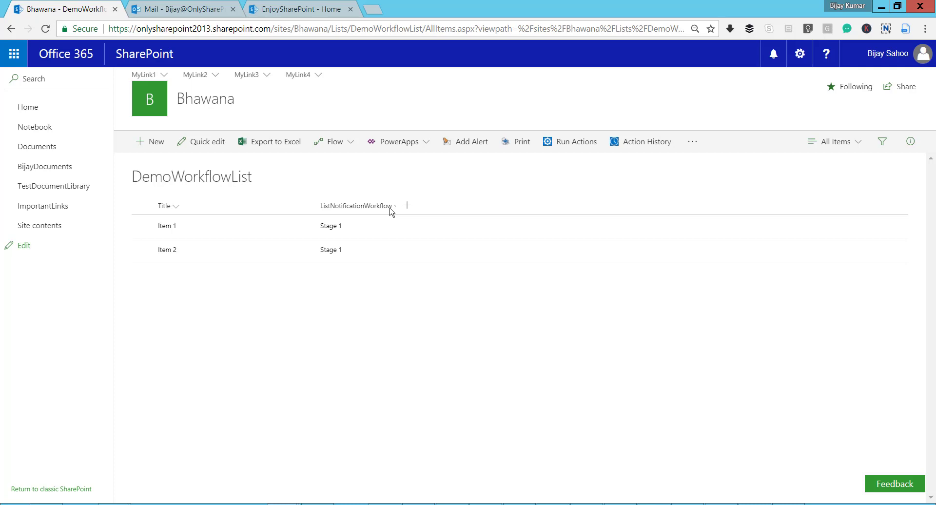
- Switch between EnjoySharePoint home and Bhawana's DemoWorkflowList, ending on the EnjoySharePoint home page
{"action": "left_click", "coordinate": [295, 11]}
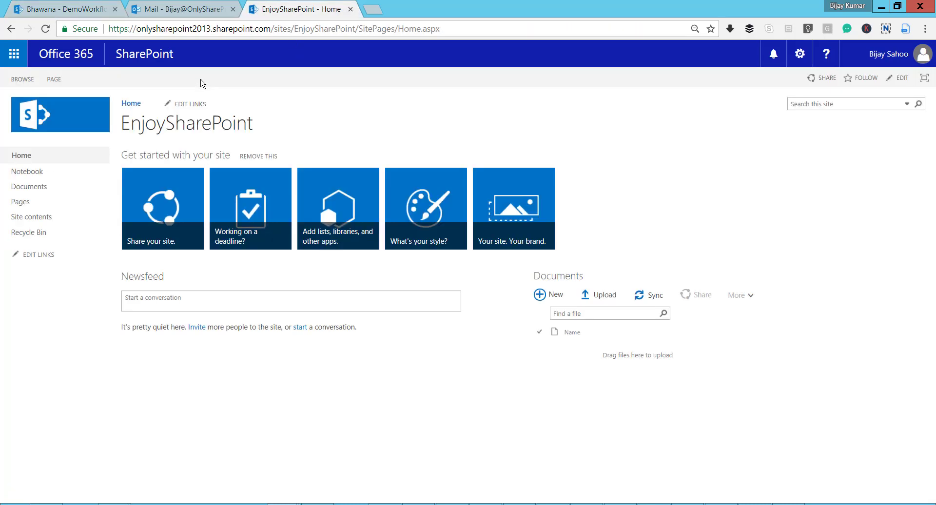
{"action": "left_click", "coordinate": [121, 16]}
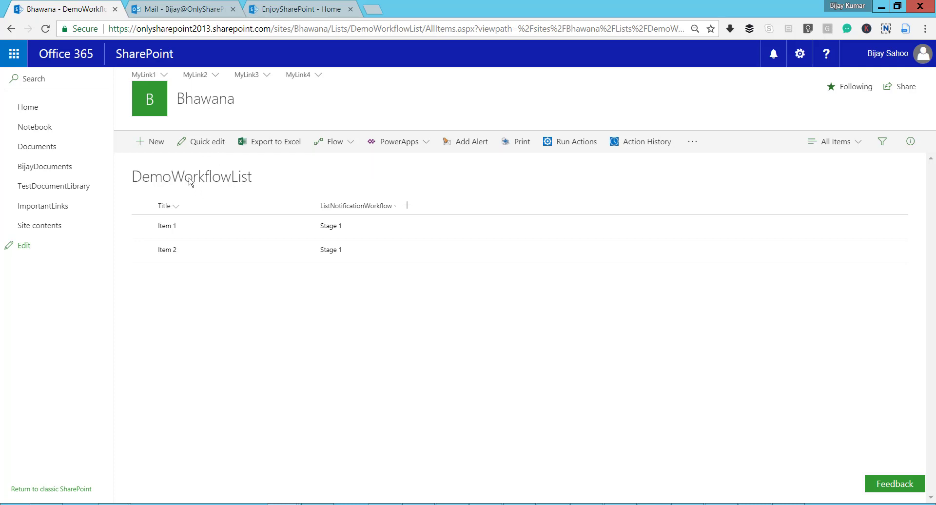
{"action": "left_click", "coordinate": [276, 10]}
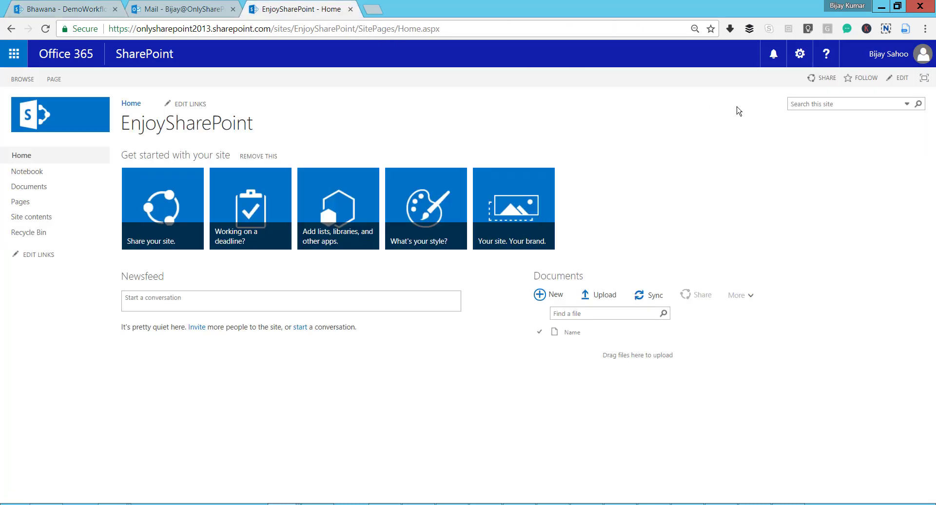
- Create an empty custom list named DemoWorkflowList, then return to Bhawana's DemoWorkflowList tab
{"action": "left_click", "coordinate": [799, 54]}
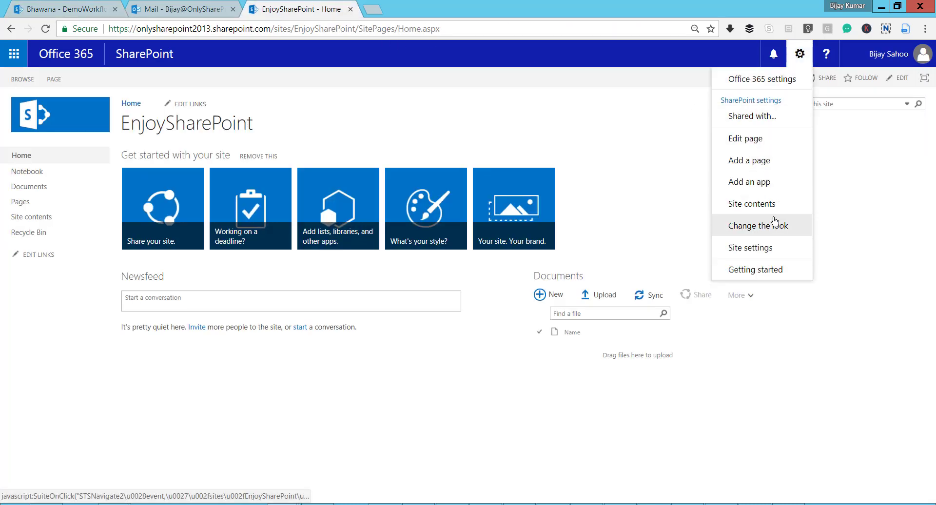
{"action": "left_click", "coordinate": [759, 182]}
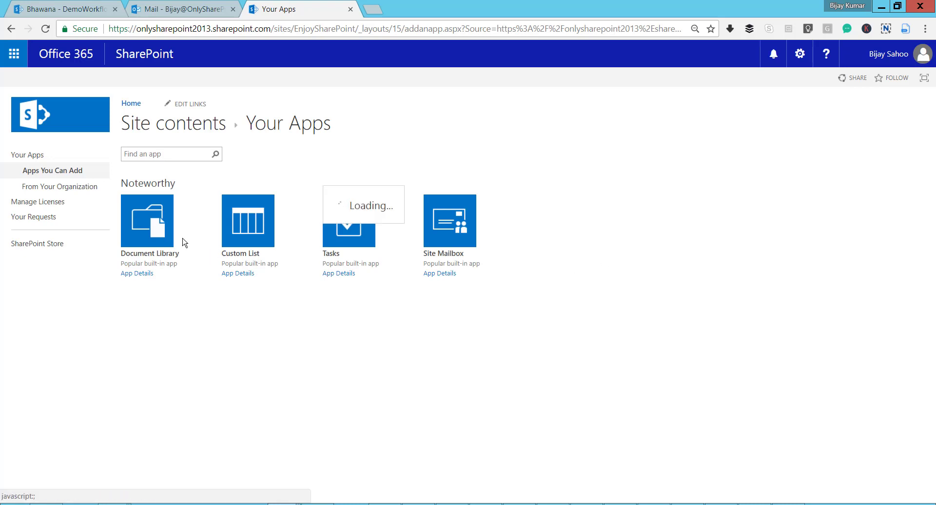
{"action": "left_click", "coordinate": [242, 253]}
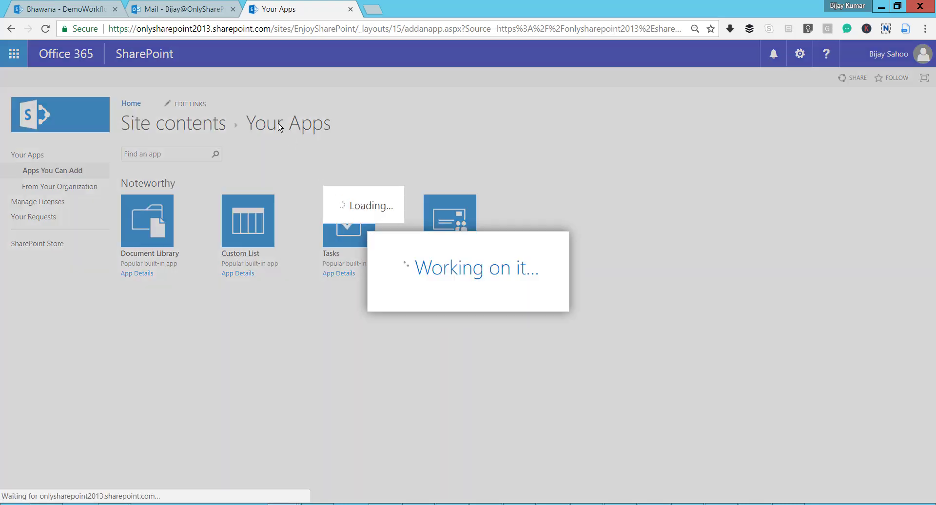
{"action": "type", "text": "D"}
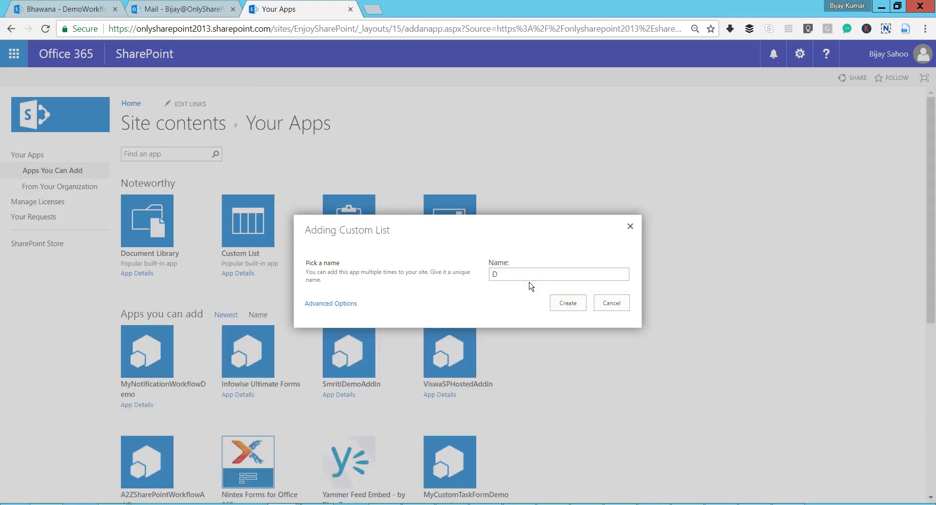
{"action": "left_click", "coordinate": [515, 273]}
{"action": "type", "text": "em"}
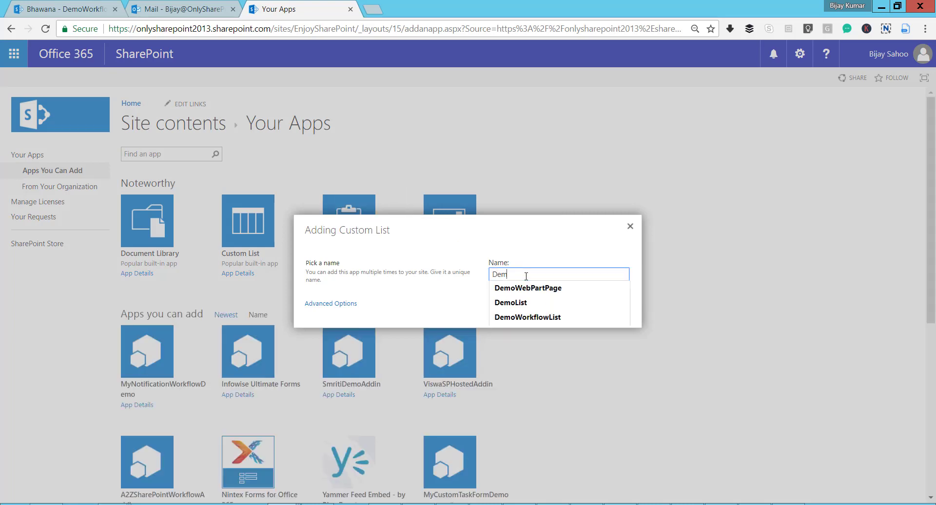
{"action": "type", "text": "oWorkflowList"}
{"action": "left_click", "coordinate": [527, 302]}
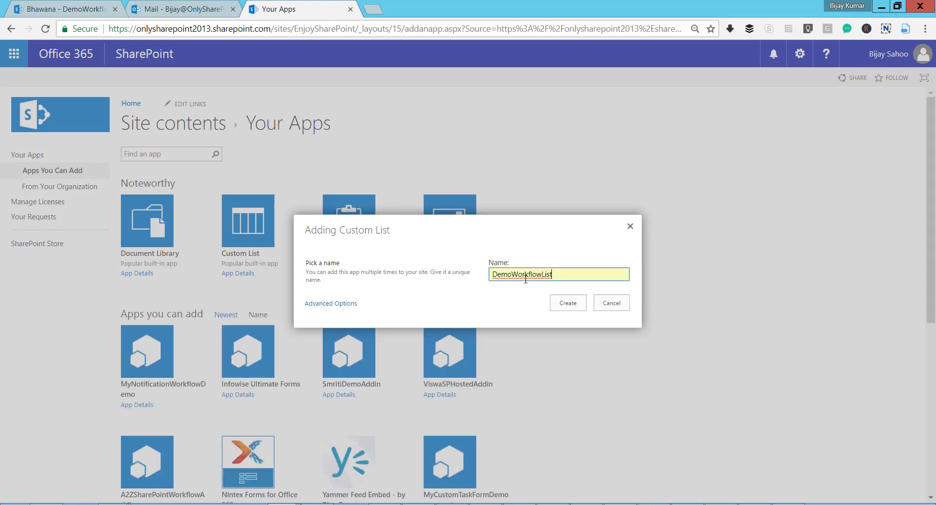
{"action": "left_click", "coordinate": [515, 279]}
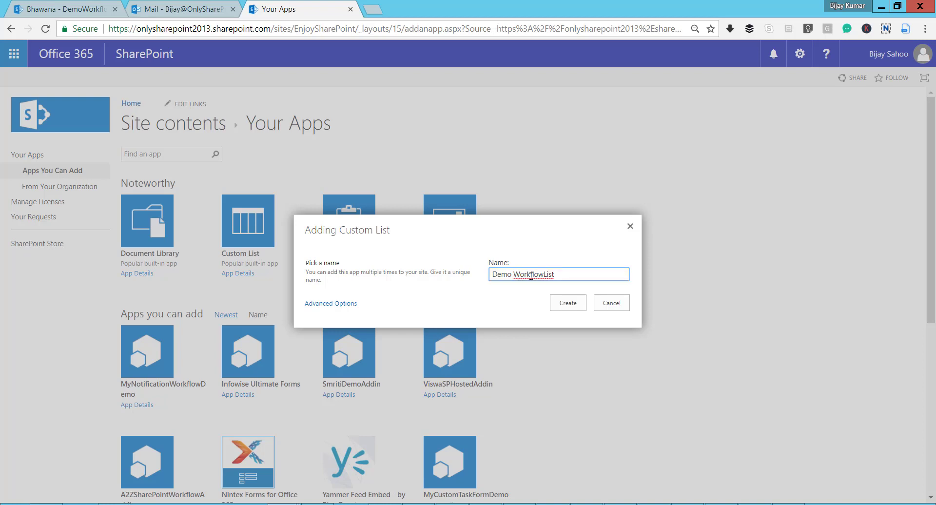
{"action": "key", "text": "BackSpace"}
{"action": "left_click", "coordinate": [576, 304]}
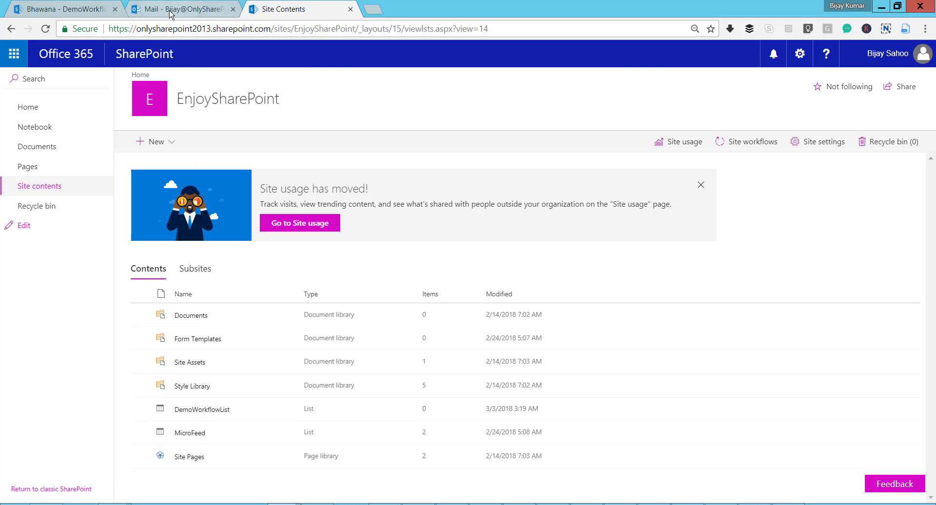
{"action": "left_click", "coordinate": [179, 10]}
{"action": "left_click", "coordinate": [80, 10]}
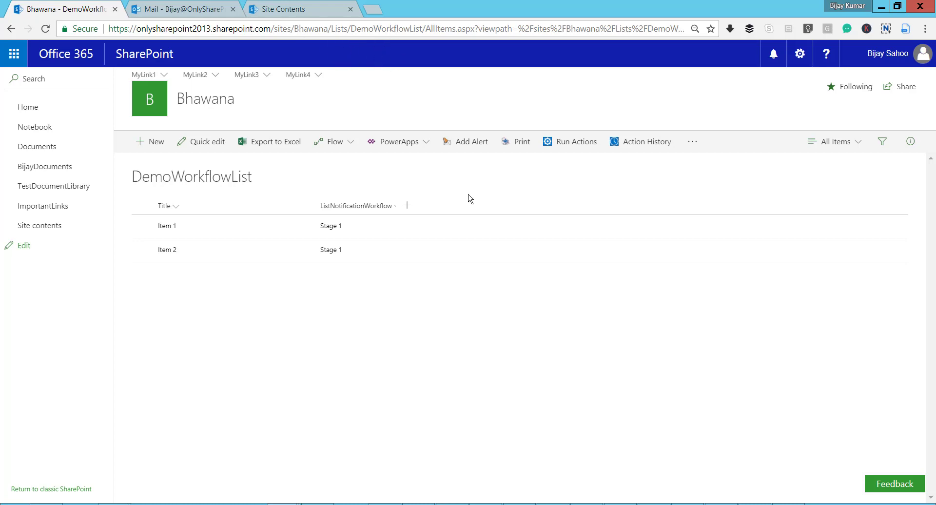
- Save ListNotificationWorkflow as a template from its workflow settings and open Site Assets
{"action": "key", "text": "alt+Tab"}
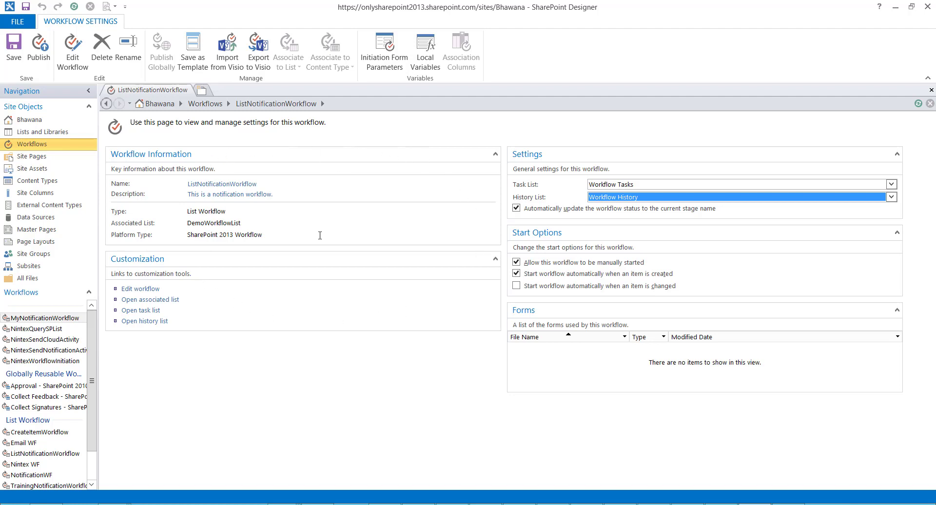
{"action": "left_click", "coordinate": [146, 289]}
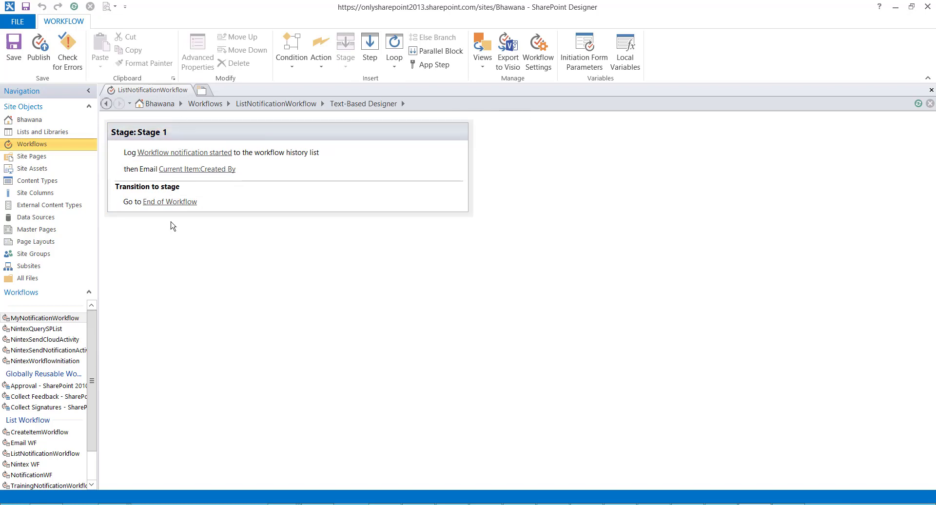
{"action": "left_click", "coordinate": [291, 104]}
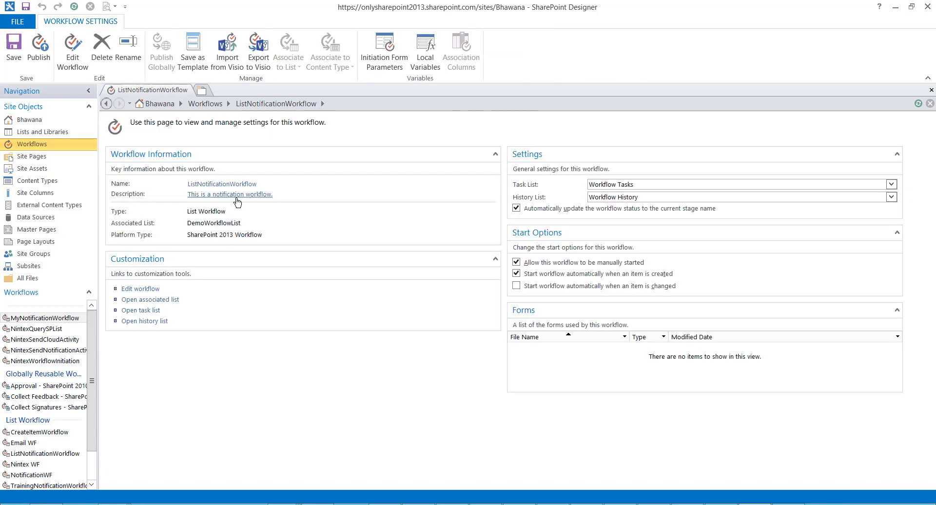
{"action": "left_click", "coordinate": [190, 64]}
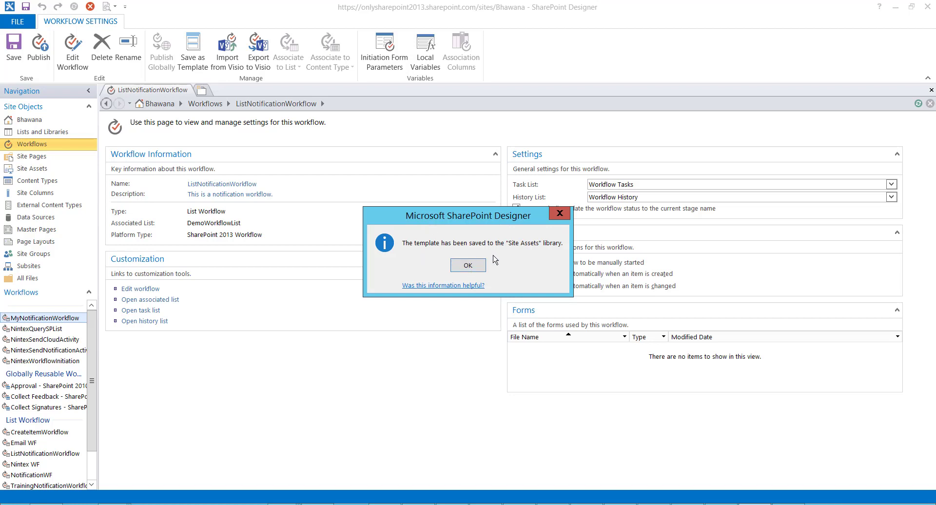
{"action": "left_click", "coordinate": [468, 265]}
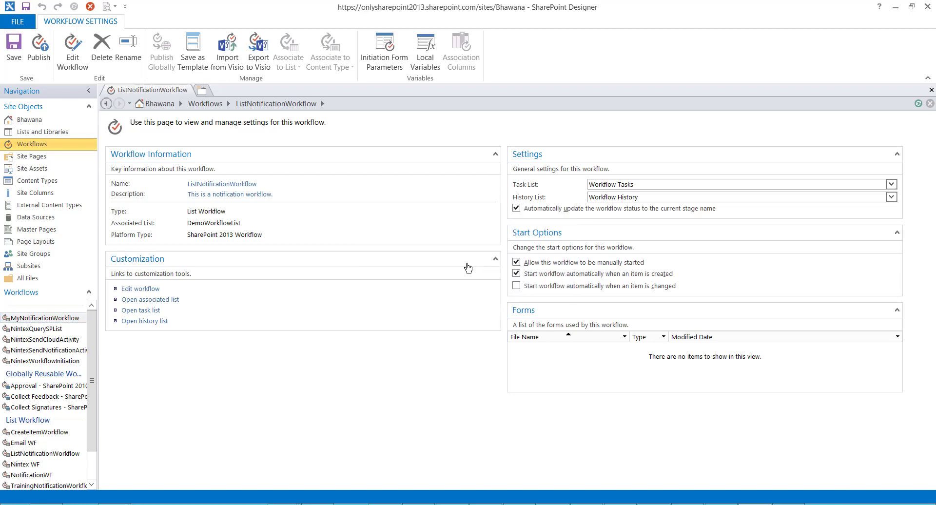
{"action": "left_click", "coordinate": [37, 171]}
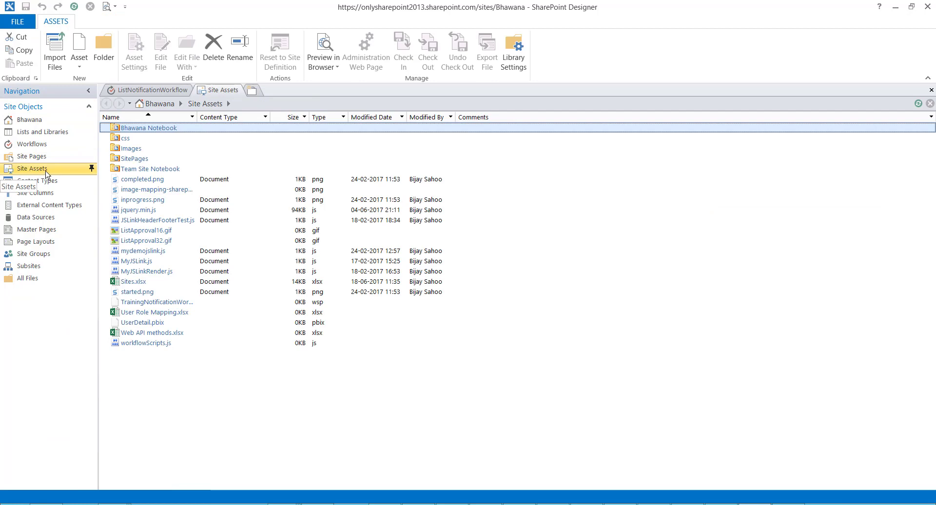
- Refresh Site Assets and export ListNotificationWorkflow.wsp to the Desktop
{"action": "left_click", "coordinate": [48, 169]}
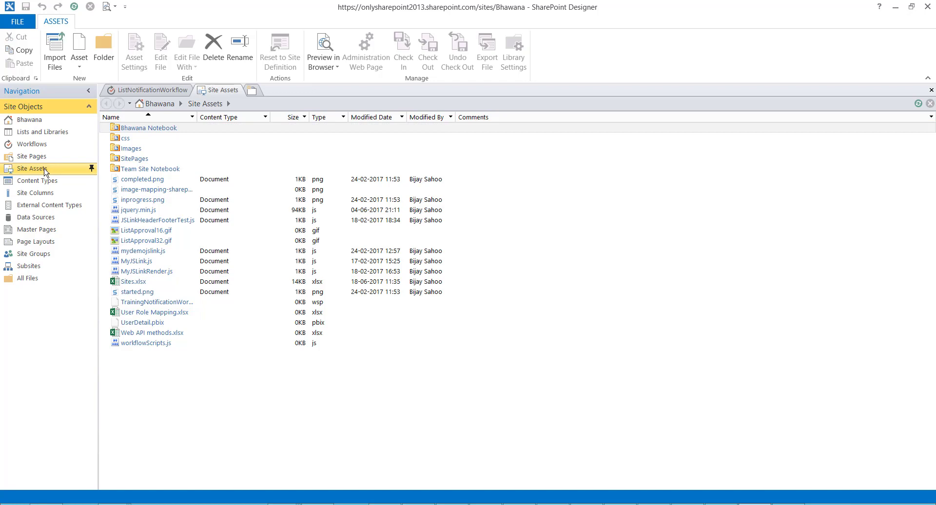
{"action": "left_click", "coordinate": [74, 10]}
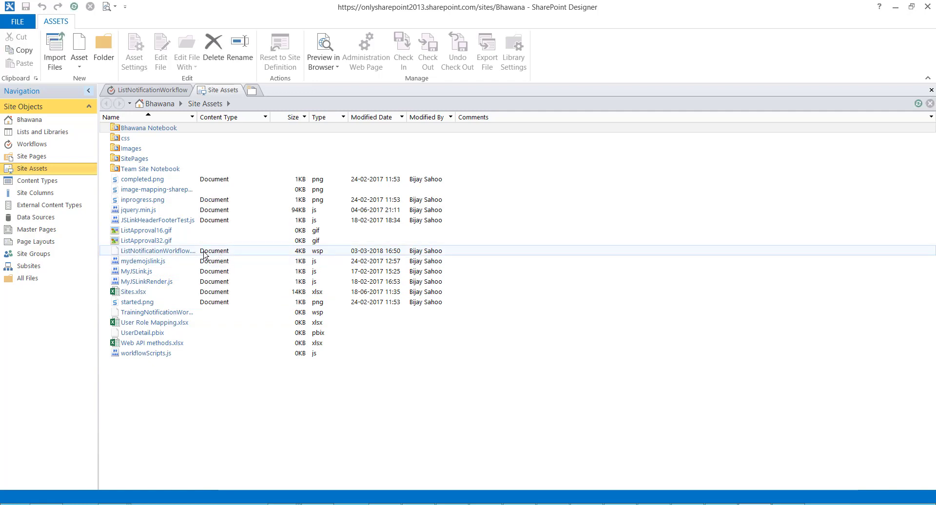
{"action": "left_click", "coordinate": [248, 255]}
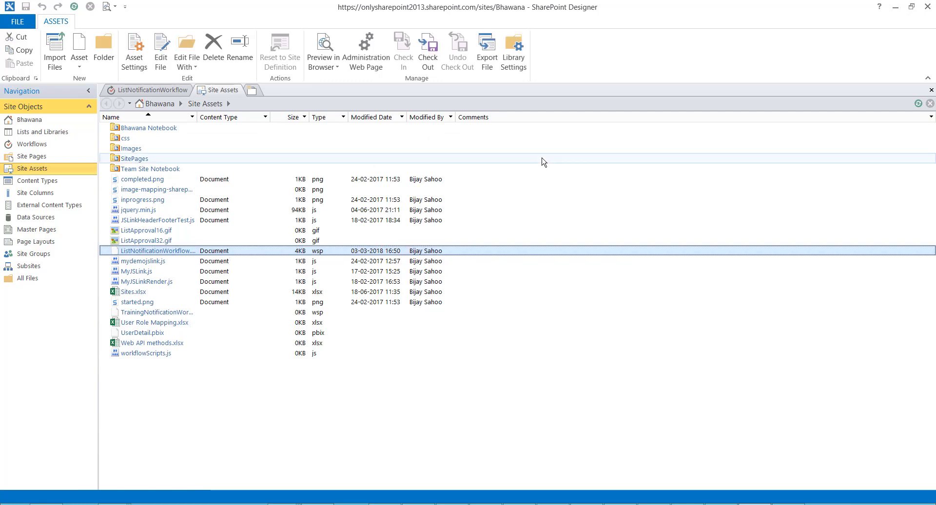
{"action": "left_click", "coordinate": [488, 53]}
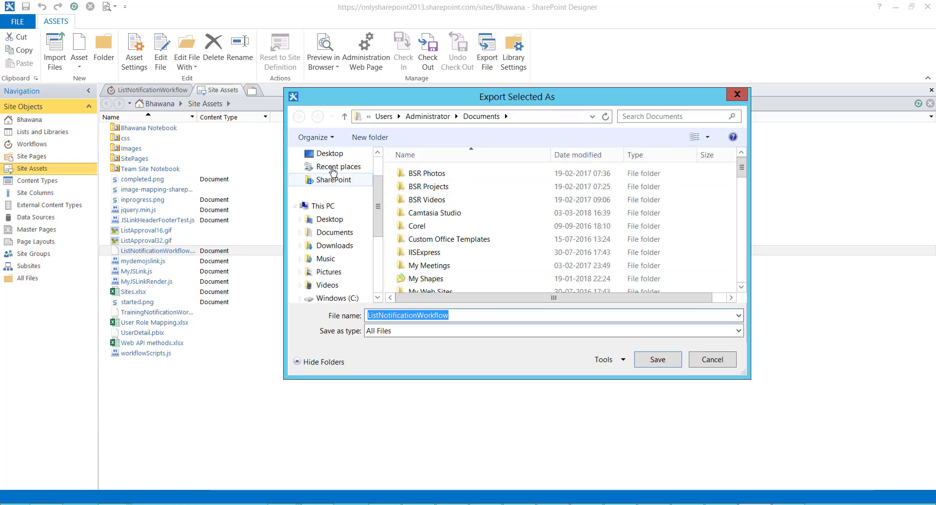
{"action": "left_click", "coordinate": [327, 153]}
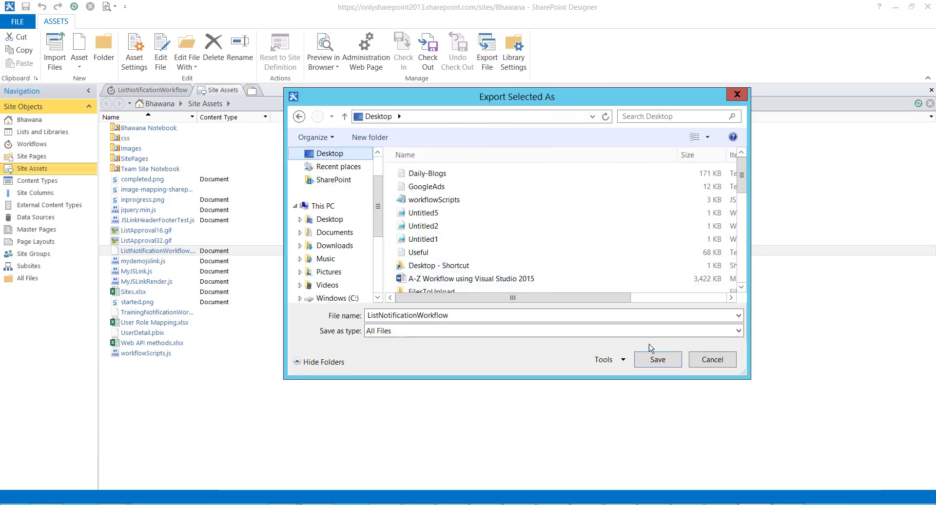
{"action": "left_click", "coordinate": [659, 360]}
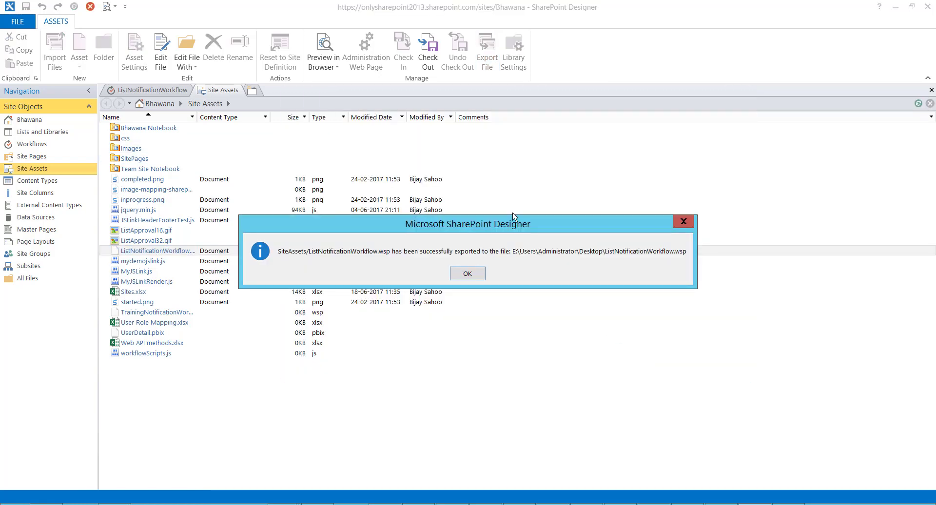
{"action": "left_click", "coordinate": [467, 274]}
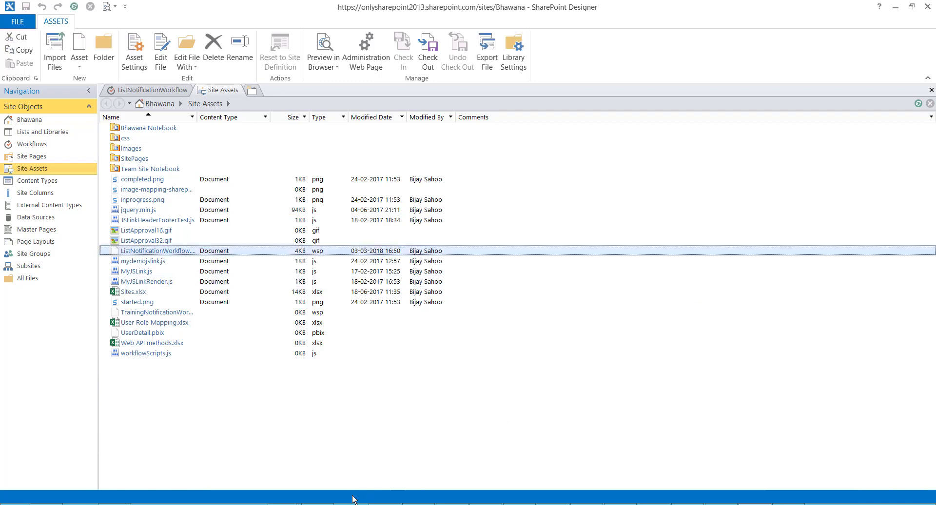
- Go from Bhawana's site to the EnjoySharePoint Site Settings page
{"action": "mouse_move", "coordinate": [284, 501]}
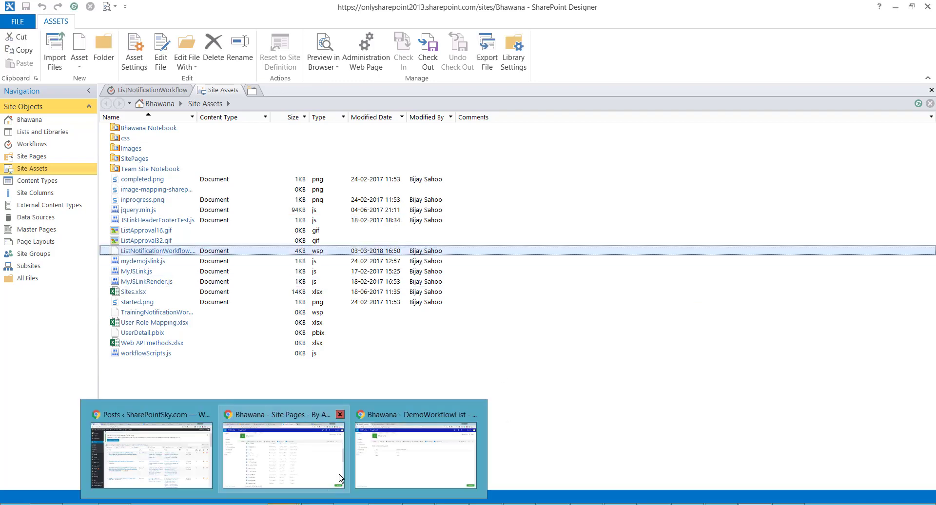
{"action": "left_click", "coordinate": [397, 468]}
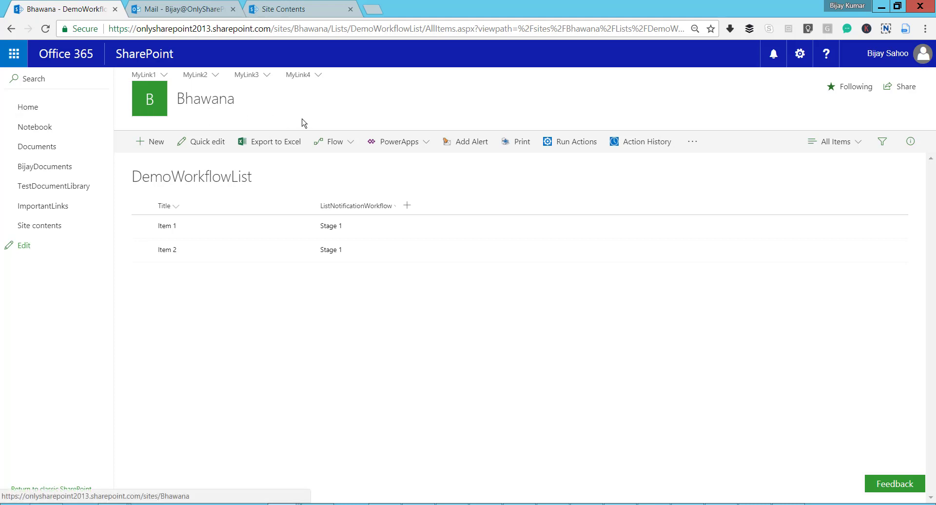
{"action": "left_click", "coordinate": [800, 58]}
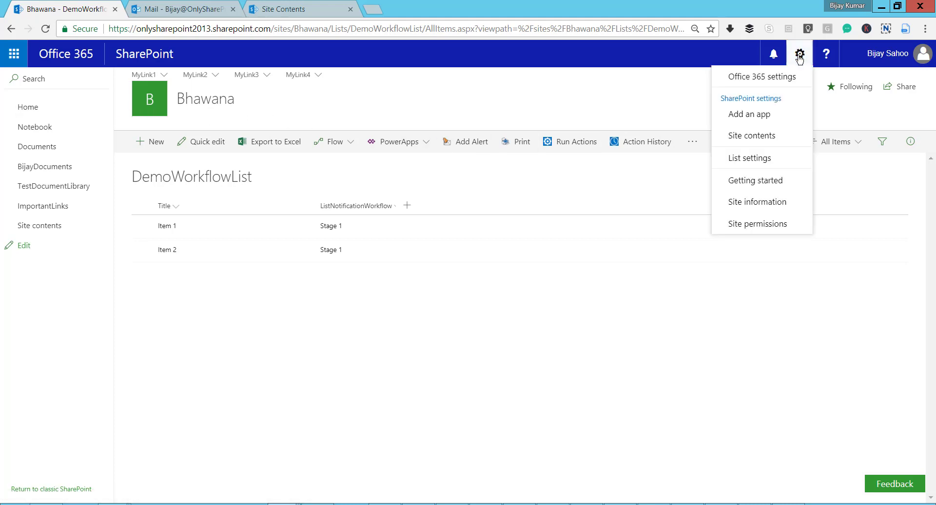
{"action": "left_click", "coordinate": [30, 108]}
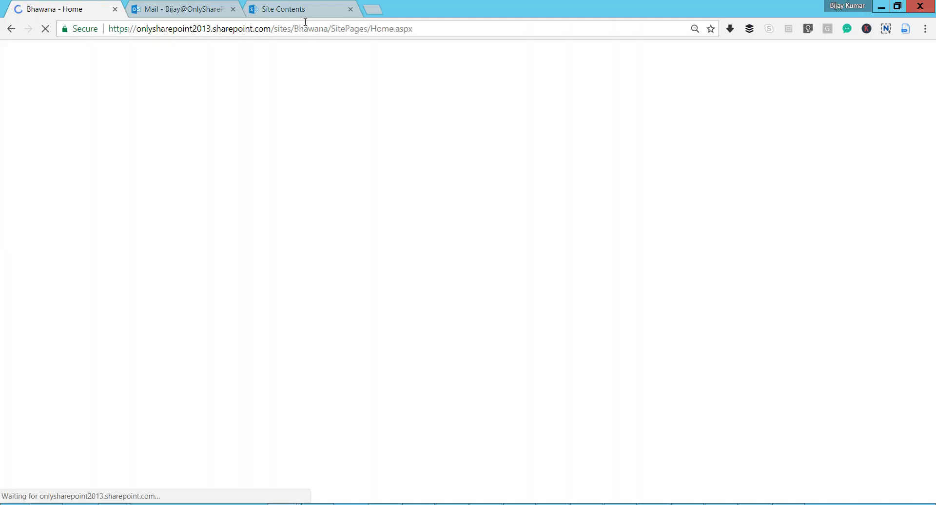
{"action": "left_click", "coordinate": [295, 10]}
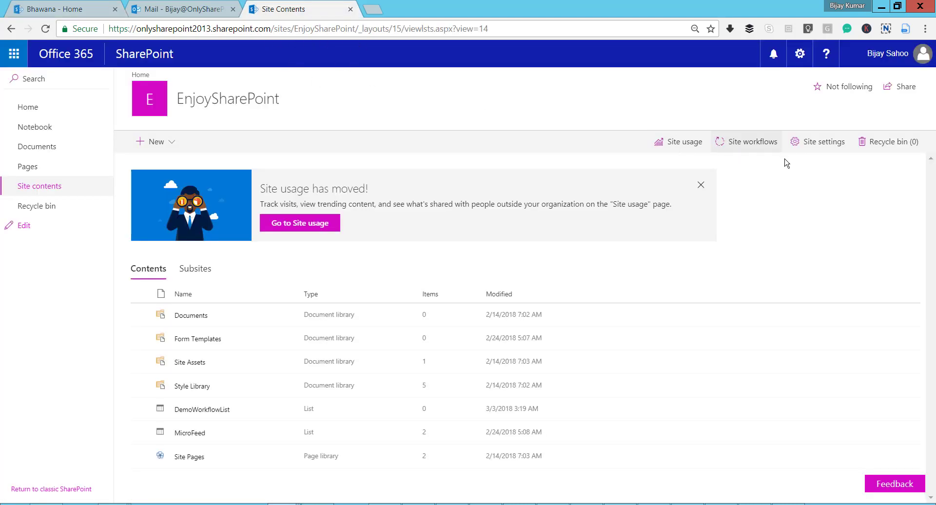
{"action": "left_click", "coordinate": [810, 141]}
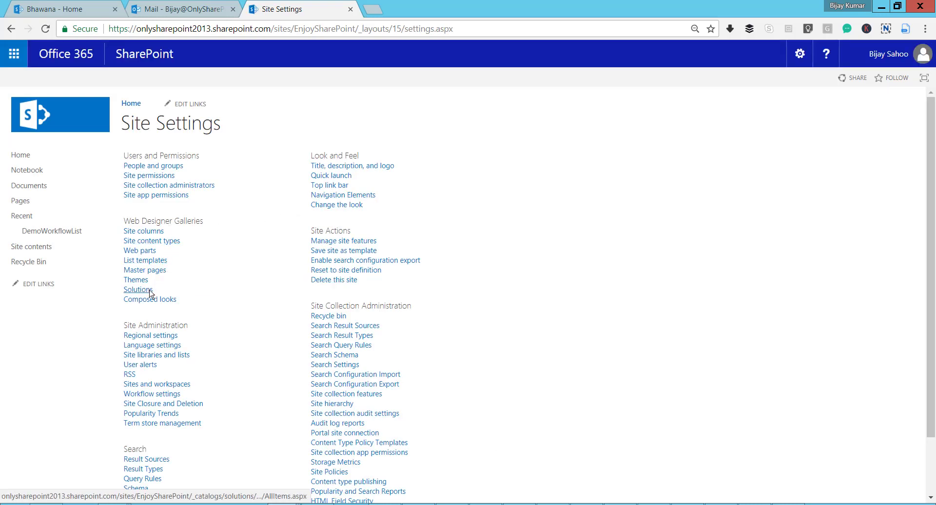
- Upload ListNotificationWorkflow.wsp from the Desktop to the Solution Gallery
{"action": "left_click", "coordinate": [138, 290]}
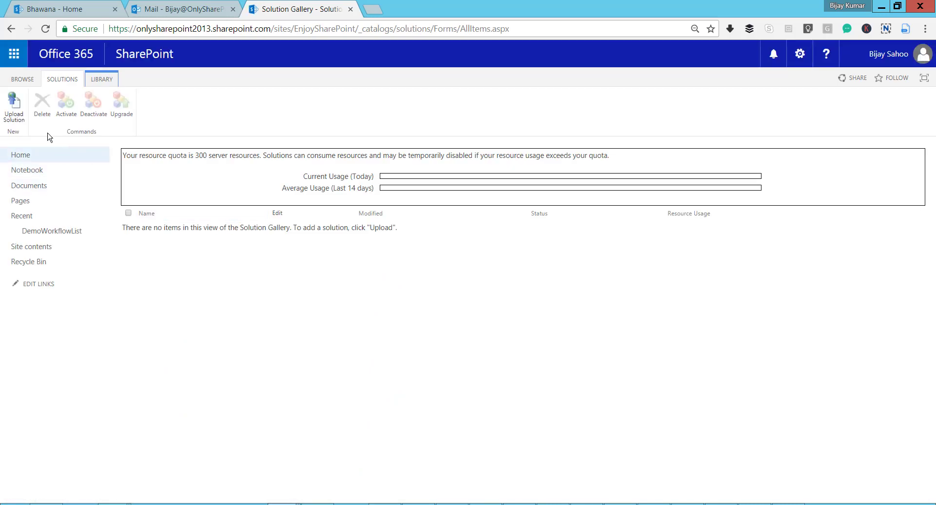
{"action": "left_click", "coordinate": [14, 106]}
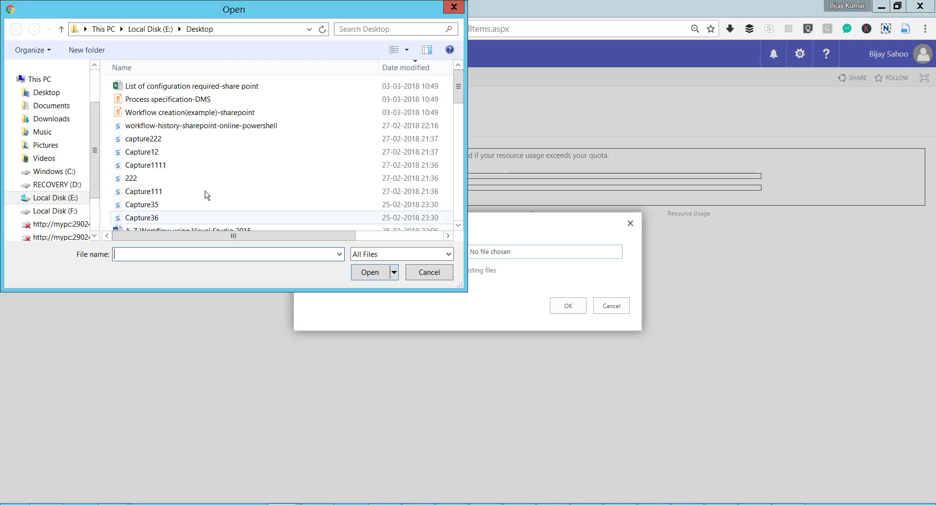
{"action": "left_click", "coordinate": [49, 92]}
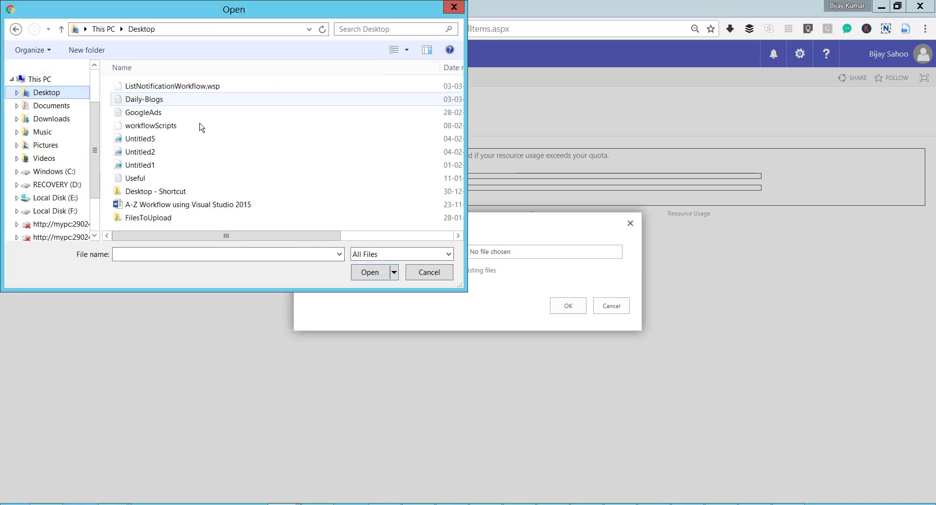
{"action": "left_click", "coordinate": [195, 87]}
{"action": "left_click", "coordinate": [369, 273]}
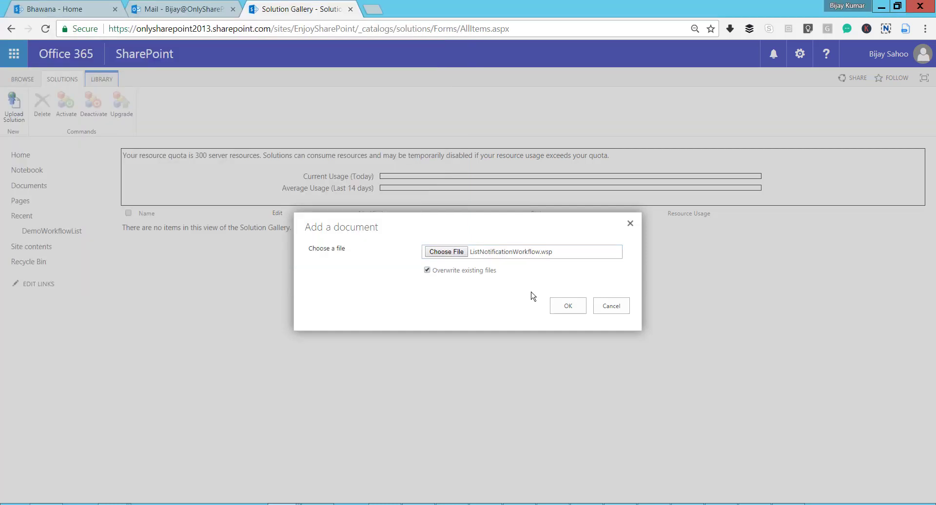
{"action": "left_click", "coordinate": [567, 306]}
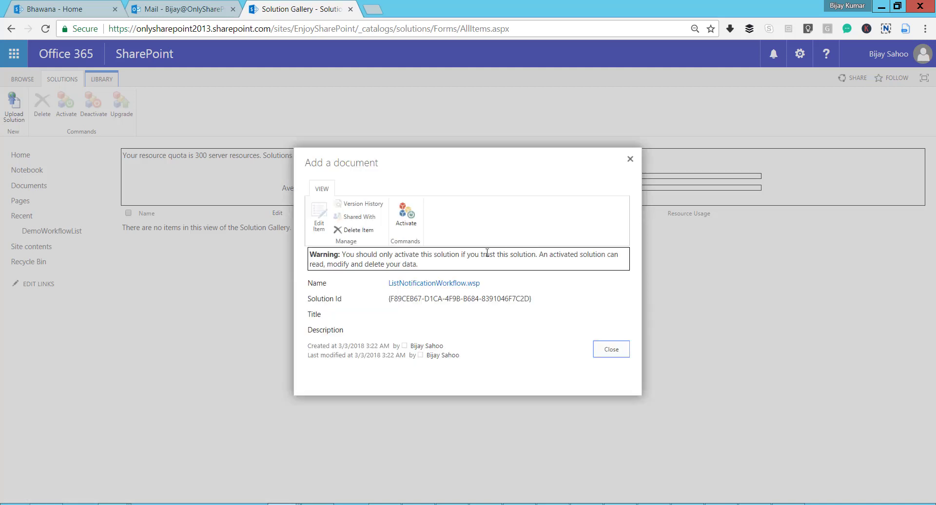
- Activate the uploaded ListNotificationWorkflow solution
{"action": "left_click", "coordinate": [410, 224]}
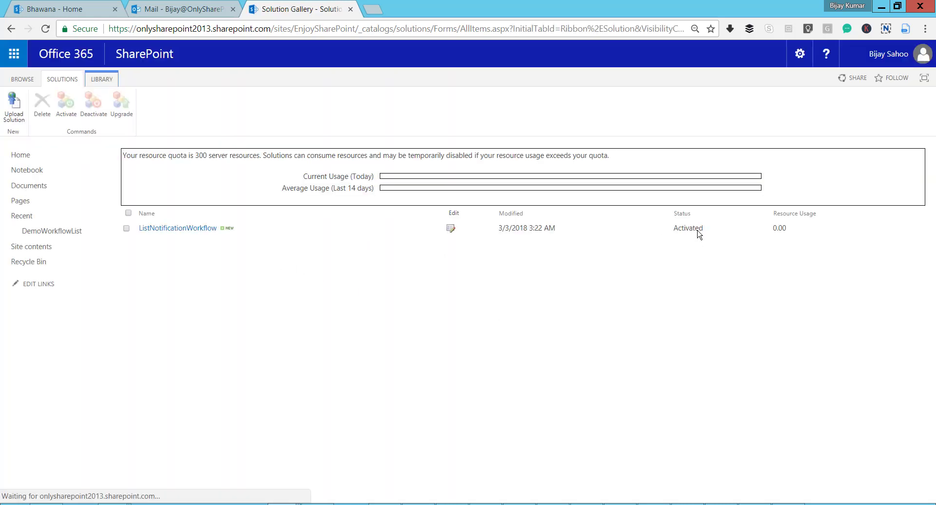
{"action": "left_click", "coordinate": [800, 54]}
- Activate the Workflow template 'ListNotificationWorkflow' feature under Manage site features
{"action": "left_click", "coordinate": [761, 248]}
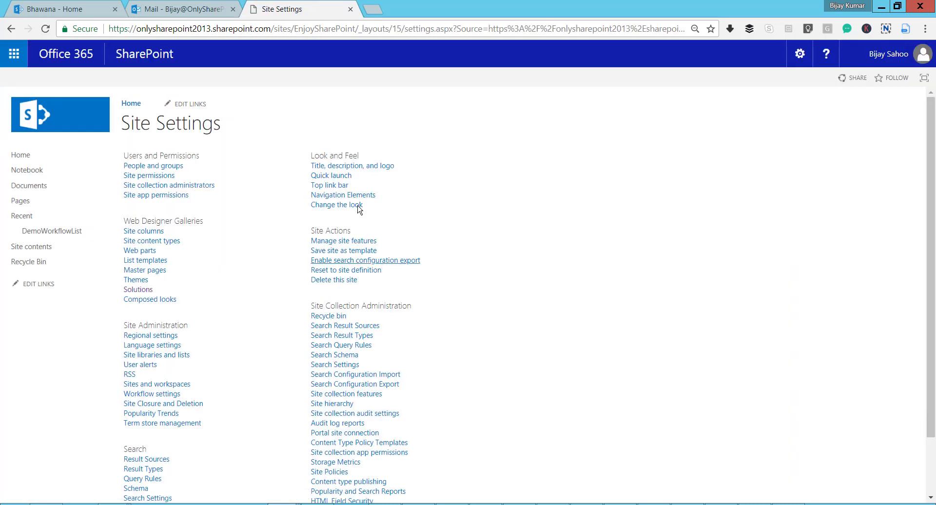
{"action": "left_click", "coordinate": [349, 243]}
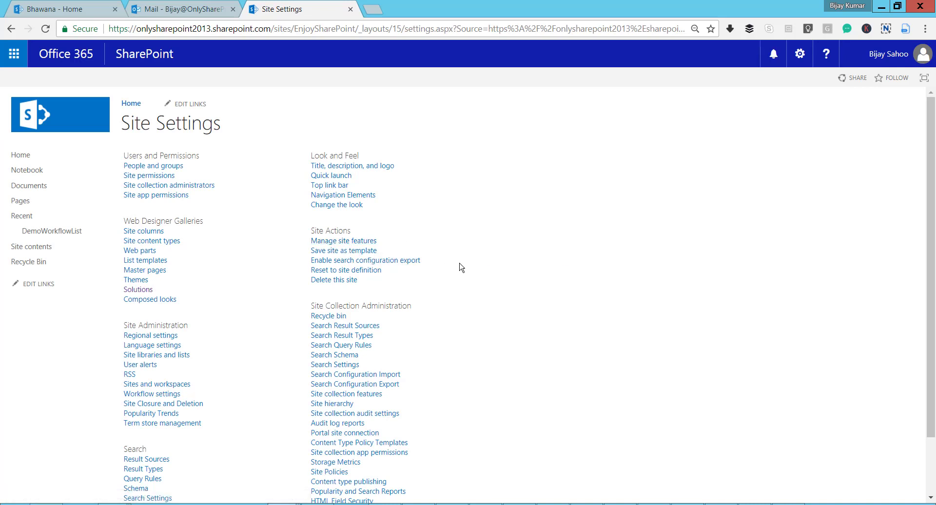
{"action": "scroll", "coordinate": [440, 368], "scroll_direction": "down", "scroll_amount": 10}
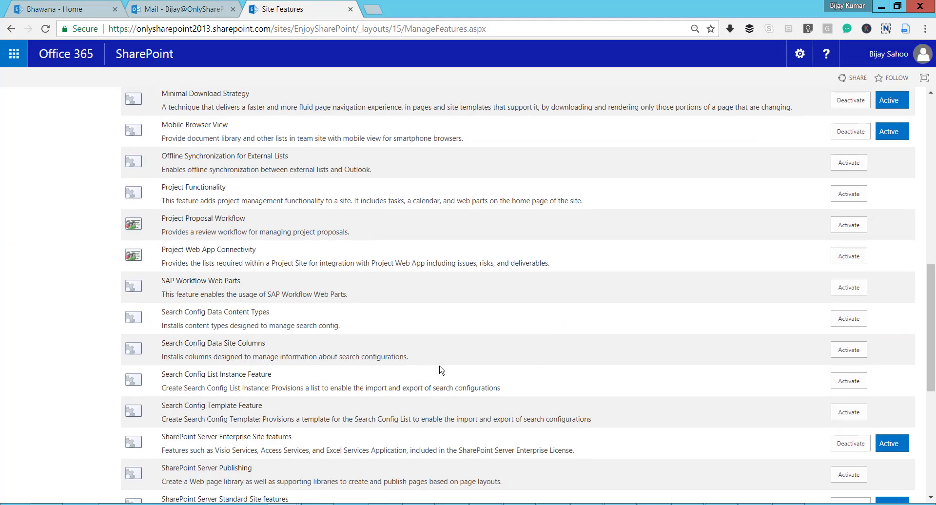
{"action": "scroll", "coordinate": [440, 370], "scroll_direction": "down", "scroll_amount": 7}
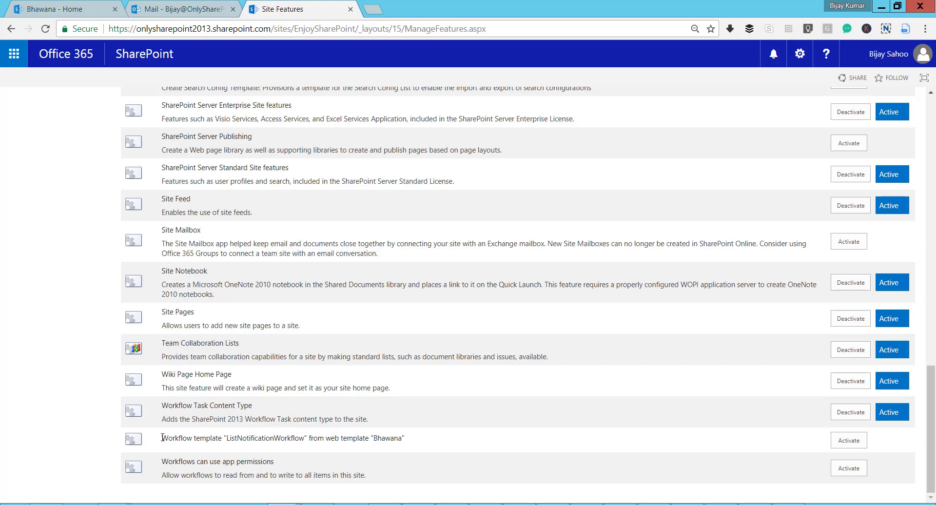
{"action": "left_click_drag", "start_coordinate": [162, 437], "coordinate": [410, 439]}
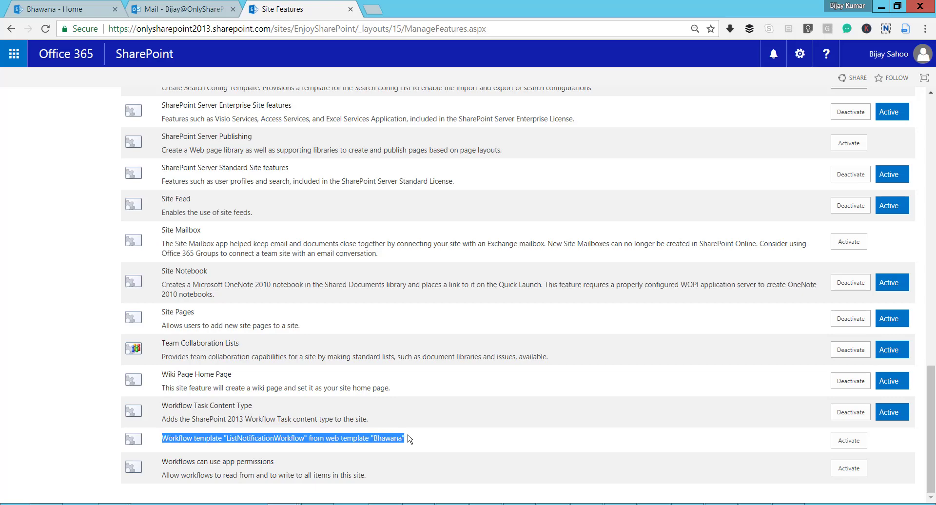
{"action": "left_click", "coordinate": [857, 441]}
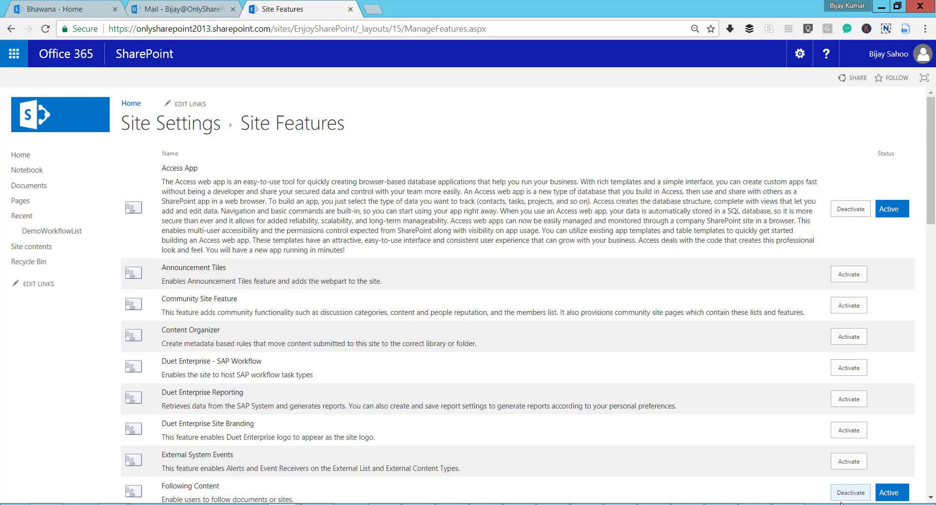
{"action": "scroll", "coordinate": [757, 411], "scroll_direction": "down", "scroll_amount": 6}
{"action": "scroll", "coordinate": [757, 412], "scroll_direction": "down", "scroll_amount": 10}
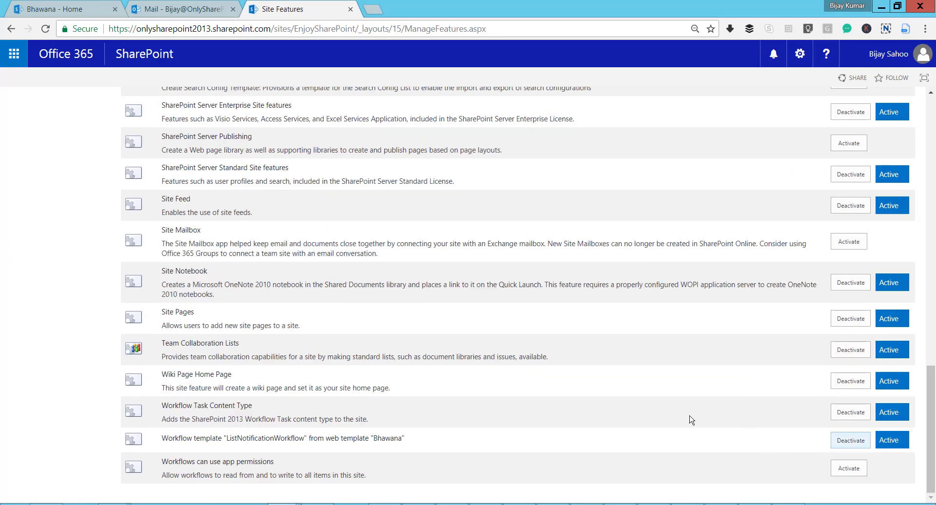
{"action": "scroll", "coordinate": [534, 374], "scroll_direction": "up", "scroll_amount": 6}
{"action": "scroll", "coordinate": [534, 374], "scroll_direction": "up", "scroll_amount": 10}
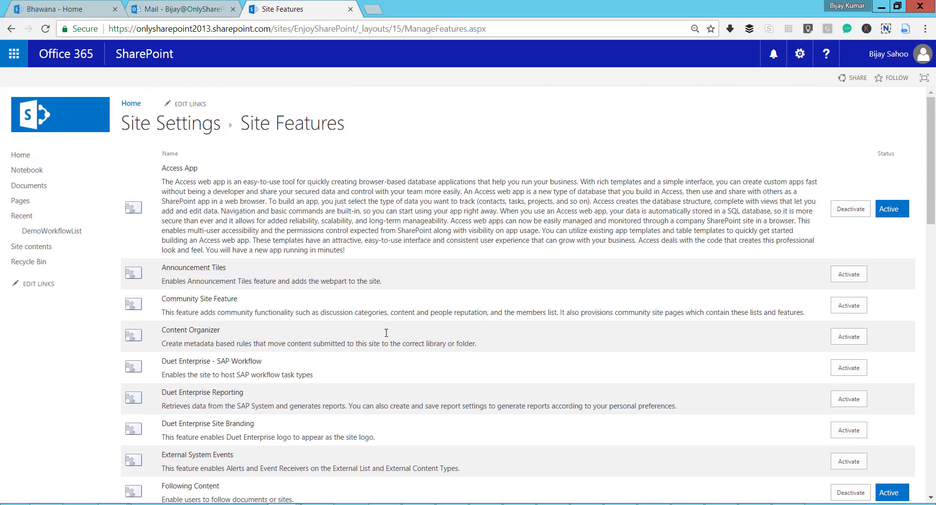
- Add a new item titled Item-5 to DemoWorkflowList and reload the list page
{"action": "left_click", "coordinate": [80, 232]}
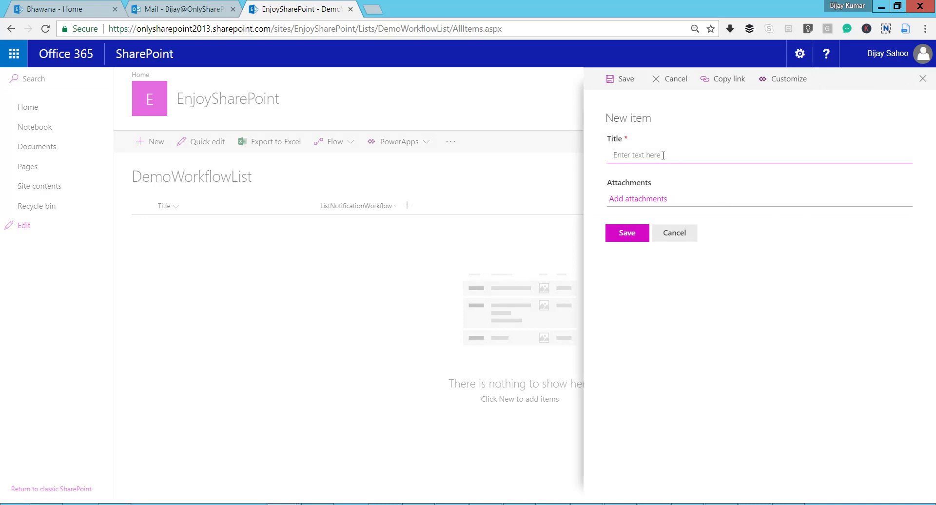
{"action": "type", "text": "tem-5"}
{"action": "left_click", "coordinate": [629, 237]}
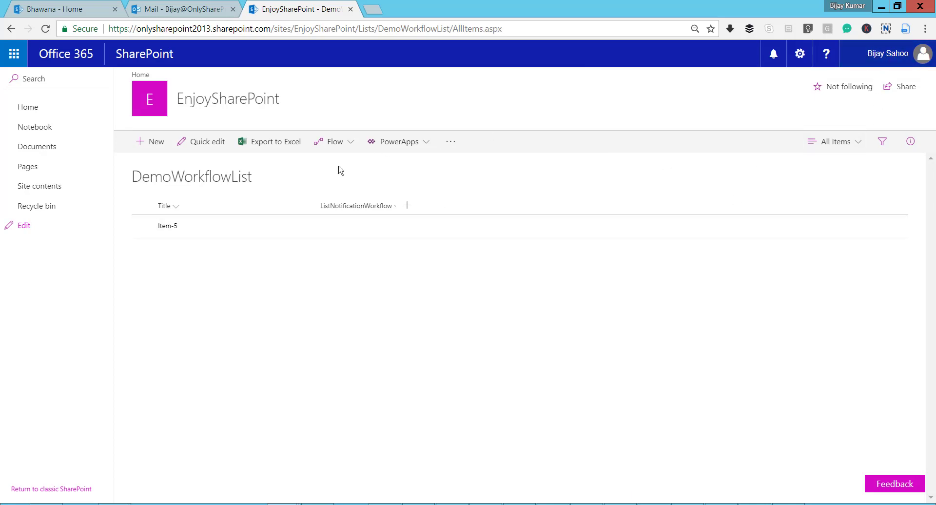
{"action": "left_click", "coordinate": [315, 26]}
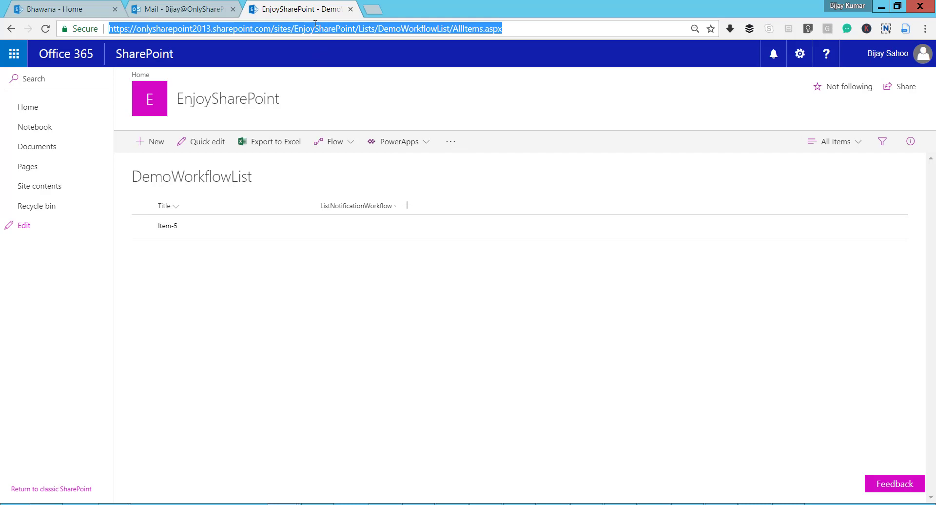
{"action": "key", "text": "Return"}
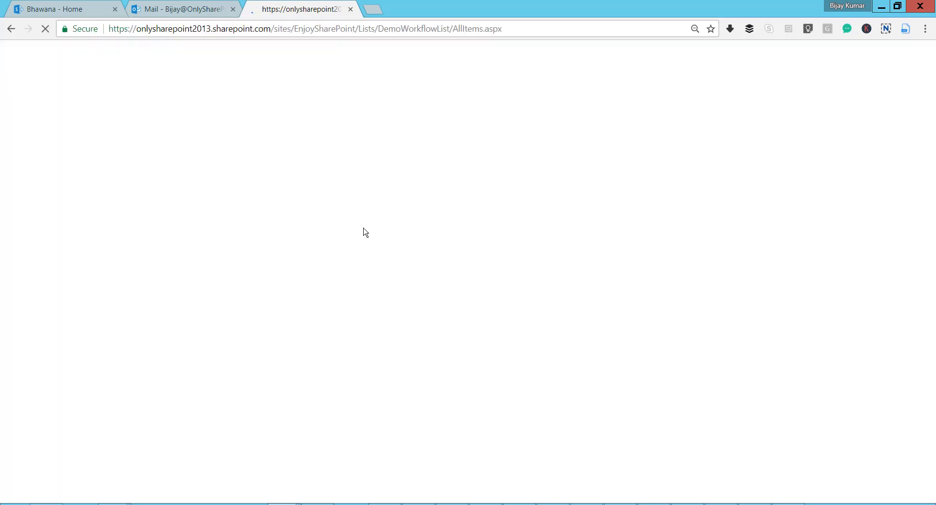
- Open and reload Item-5's ListNotificationWorkflow status page
{"action": "left_click", "coordinate": [336, 235]}
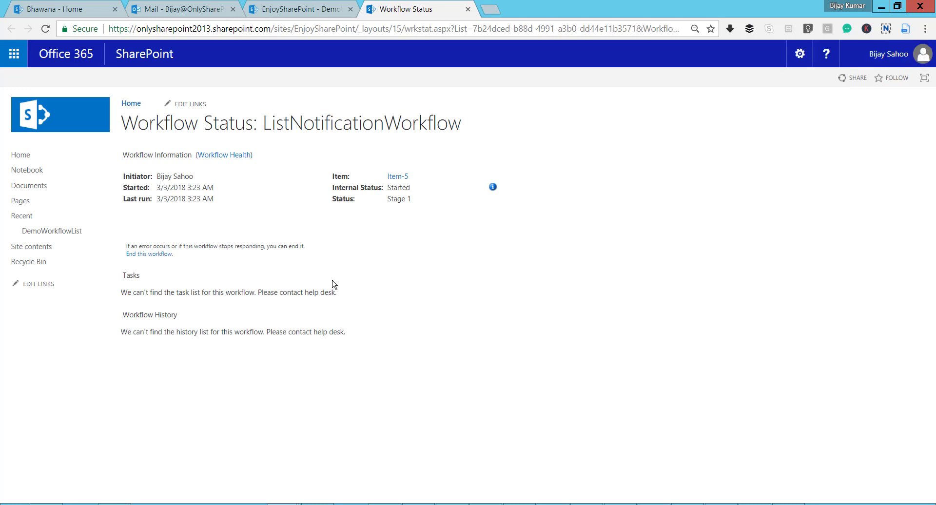
{"action": "left_click", "coordinate": [321, 30]}
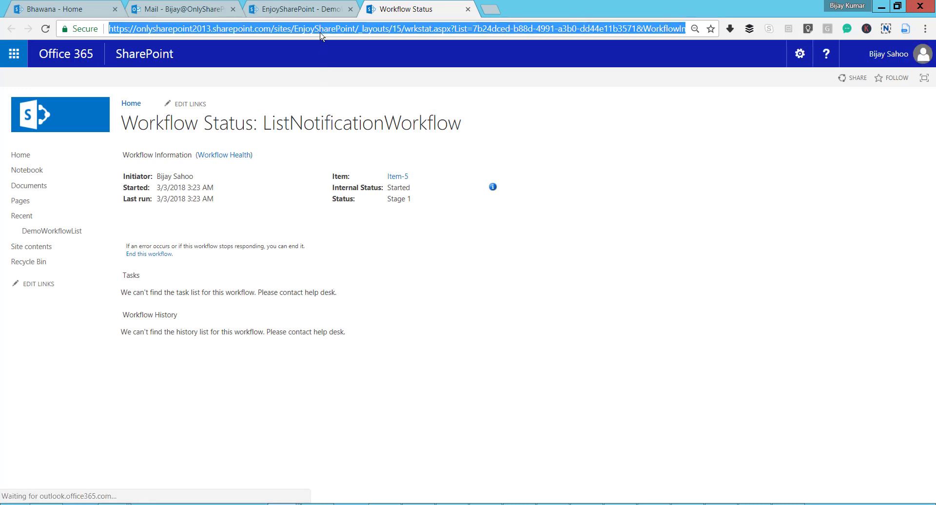
{"action": "key", "text": "Return"}
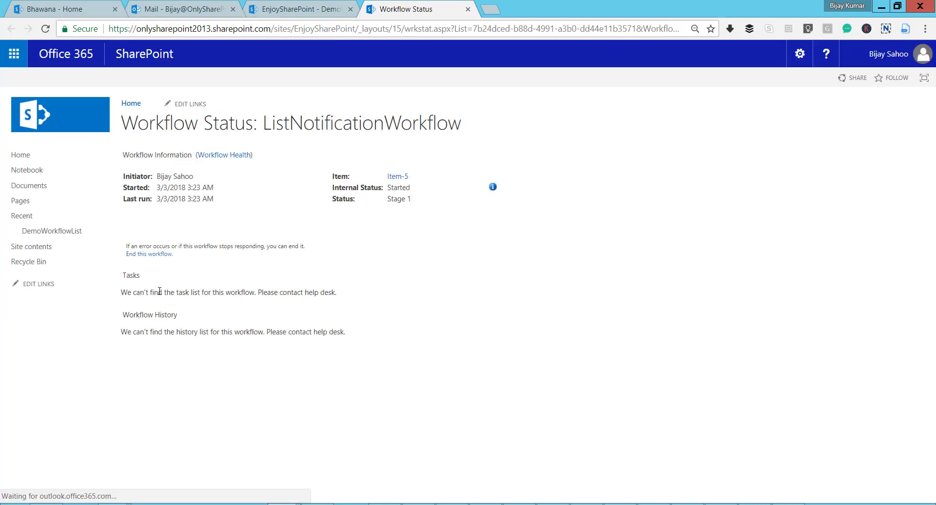
- Check the missing task list message, then select the EnjoySharePoint site URL on the DemoWorkflowList tab
{"action": "left_click_drag", "start_coordinate": [124, 293], "coordinate": [332, 293]}
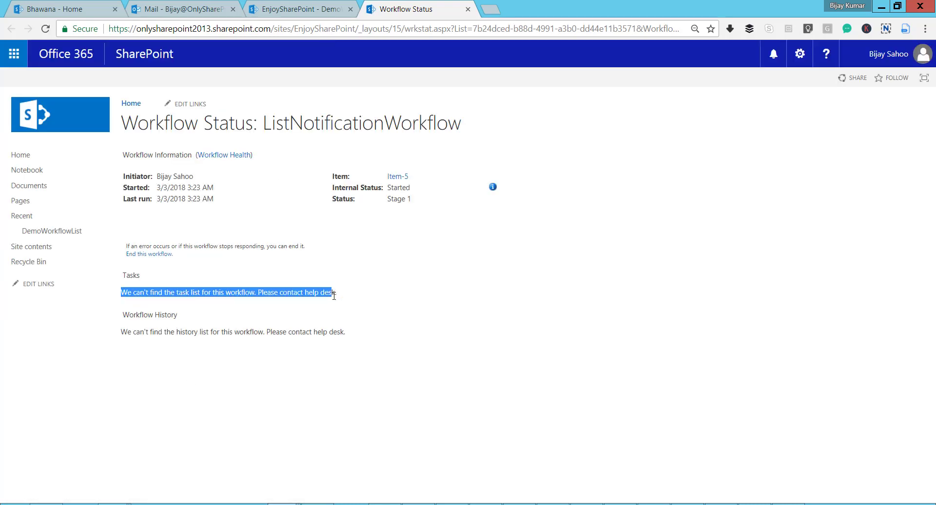
{"action": "left_click", "coordinate": [285, 323]}
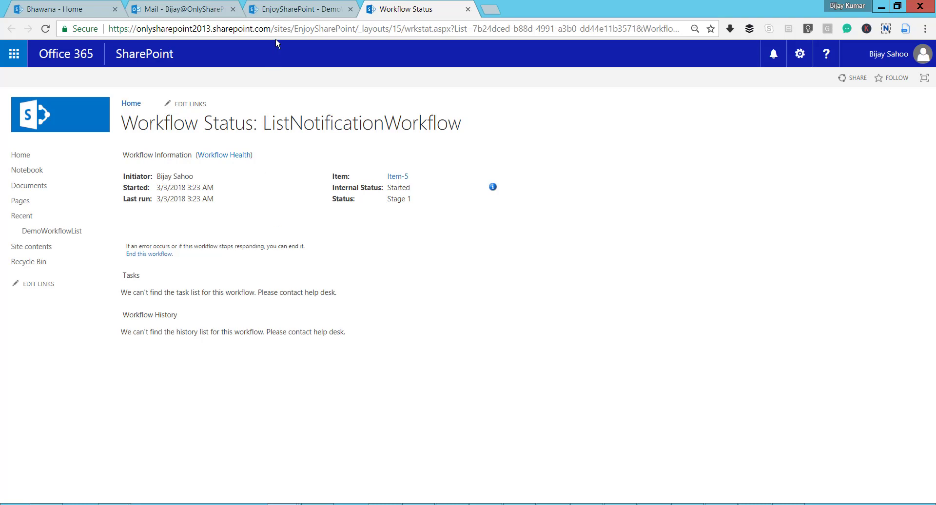
{"action": "left_click", "coordinate": [281, 10]}
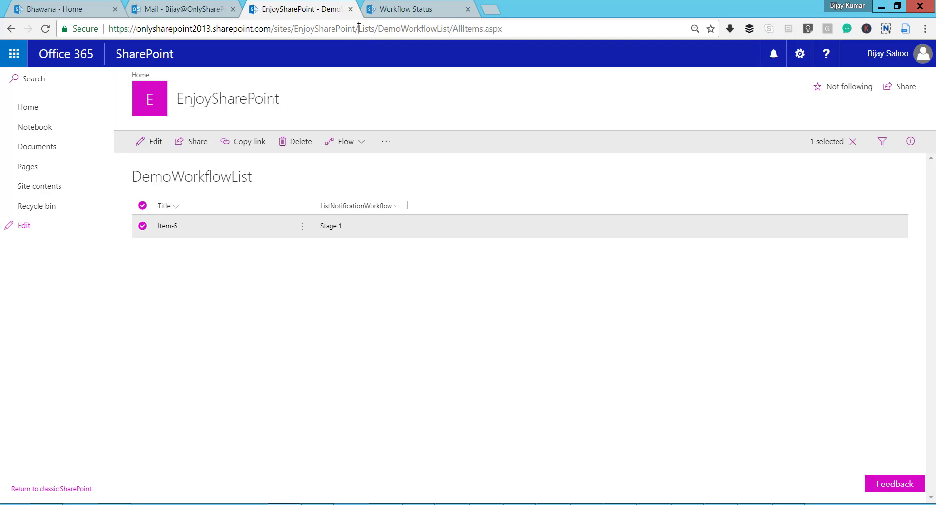
{"action": "left_click_drag", "start_coordinate": [359, 27], "coordinate": [91, 28]}
{"action": "key", "text": "ctrl+c"}
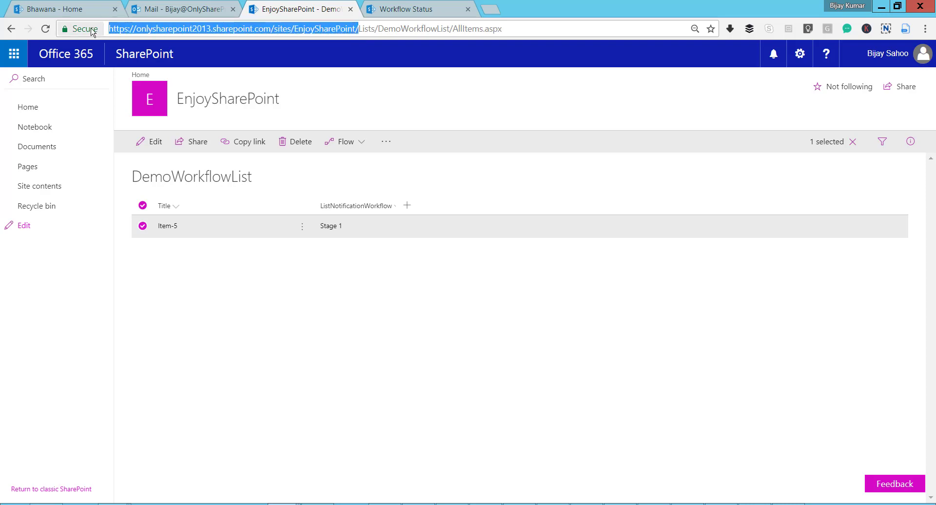
- Close SharePoint Designer and relaunch SharePoint Designer 2013 from Windows search
{"action": "key", "text": "alt+Tab"}
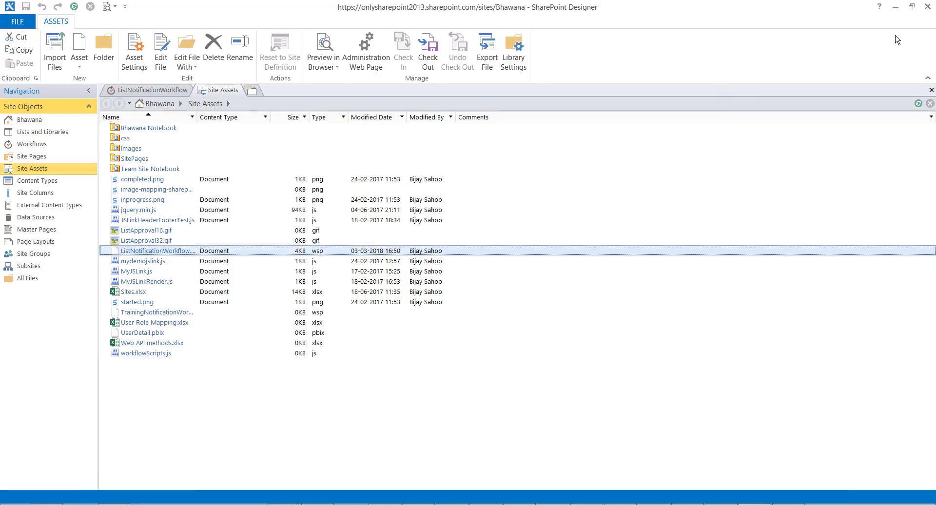
{"action": "left_click", "coordinate": [927, 7]}
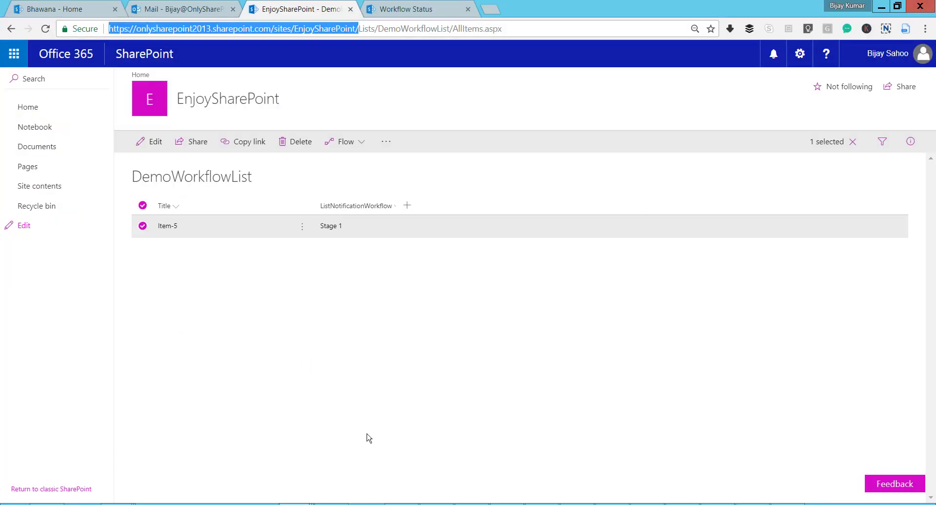
{"action": "key", "text": "super"}
{"action": "type", "text": "sharePoint Designer 2013"}
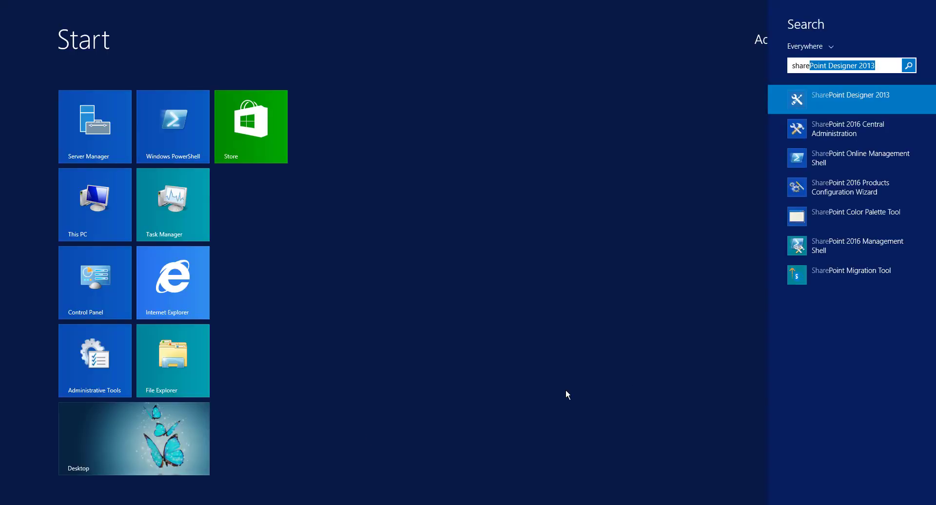
{"action": "left_click", "coordinate": [873, 98]}
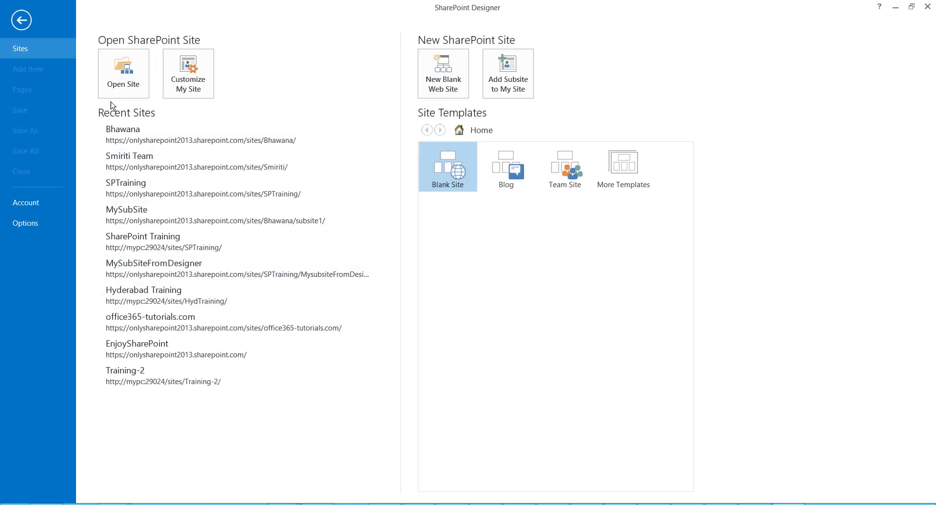
- Open the EnjoySharePoint site by its pasted URL and bring the Site Pages browser window forward
{"action": "left_click", "coordinate": [114, 89]}
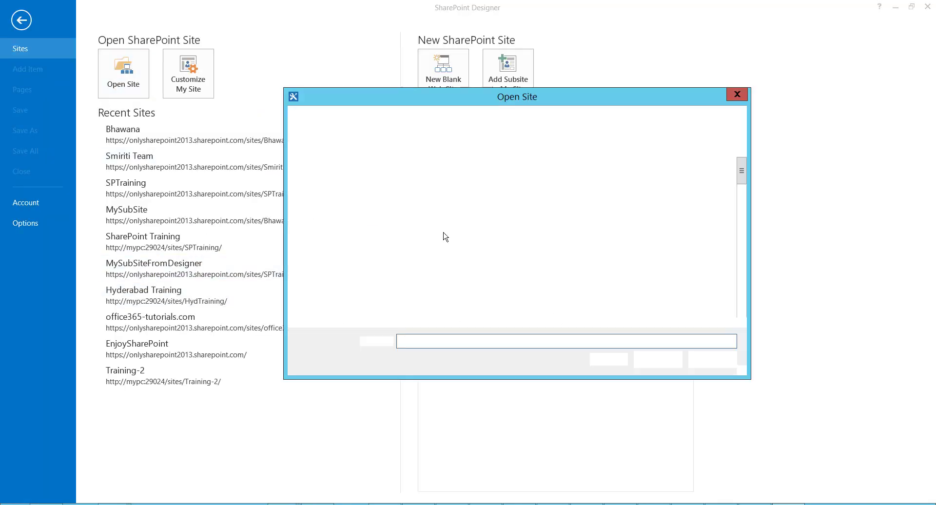
{"action": "key", "text": "ctrl+v"}
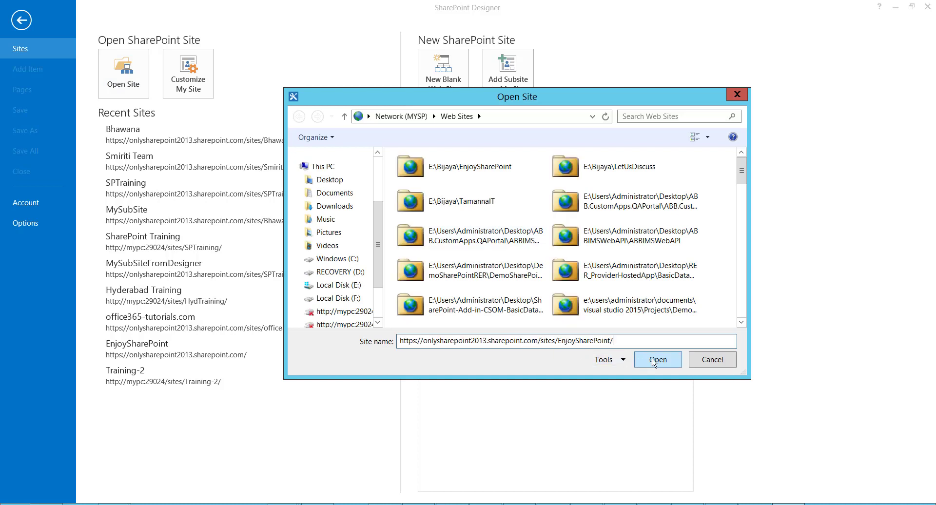
{"action": "left_click", "coordinate": [656, 361]}
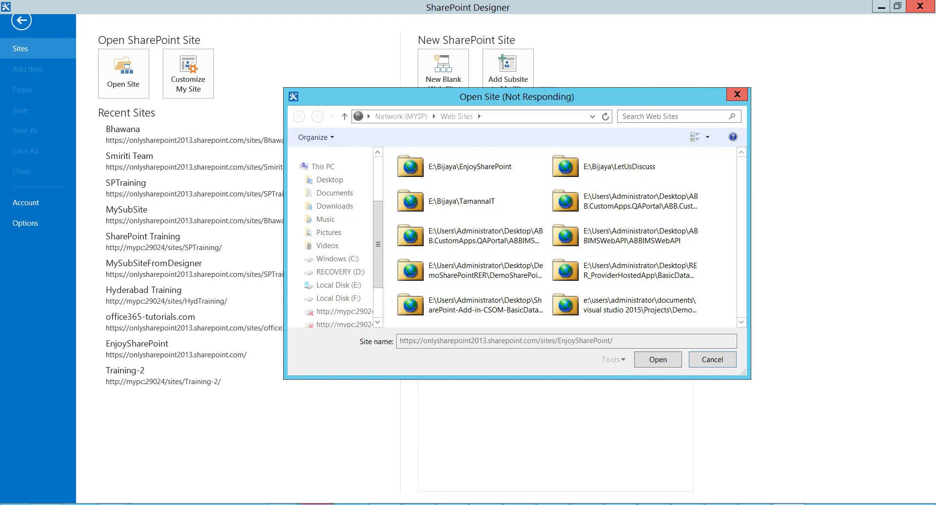
{"action": "mouse_move", "coordinate": [318, 501]}
{"action": "left_click", "coordinate": [297, 467]}
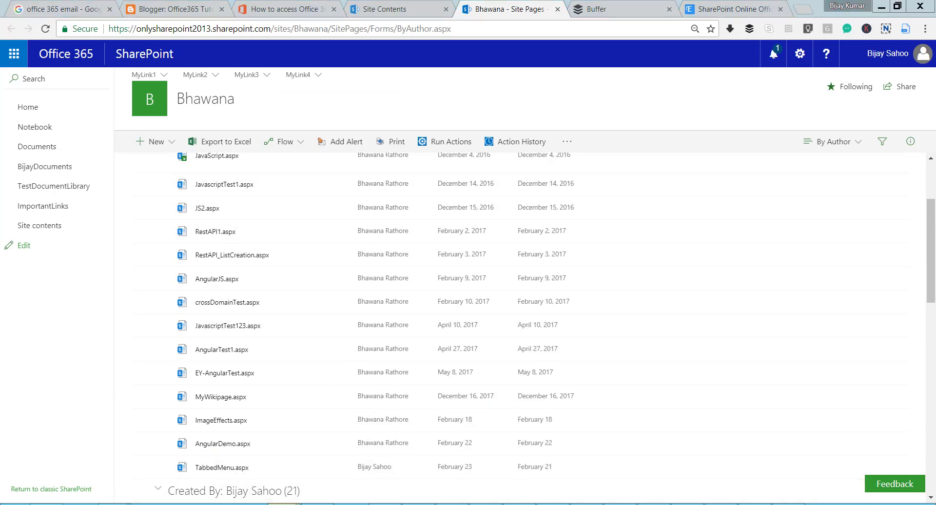
- Open the other site's DemoWorkflowList and check the workflow status of Items 1 and 2
{"action": "mouse_move", "coordinate": [318, 501]}
{"action": "left_click", "coordinate": [417, 448]}
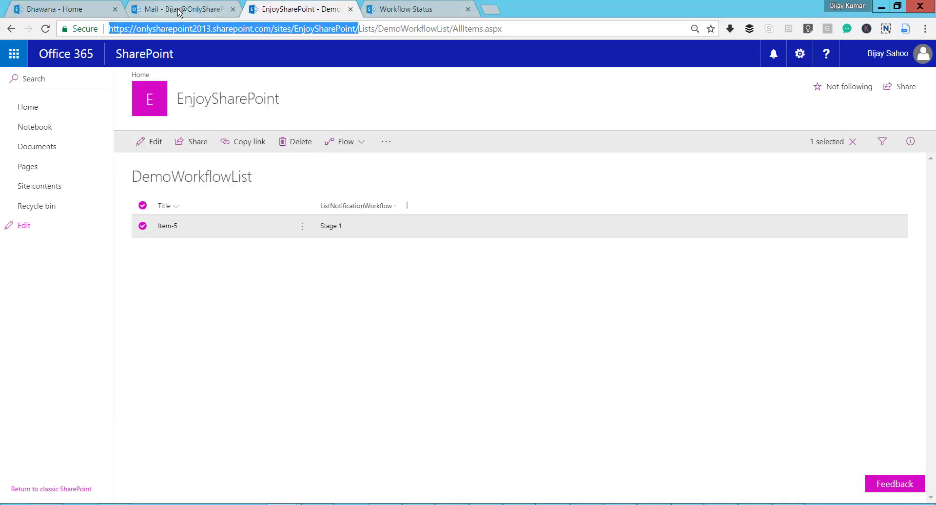
{"action": "left_click", "coordinate": [185, 10]}
{"action": "left_click", "coordinate": [80, 11]}
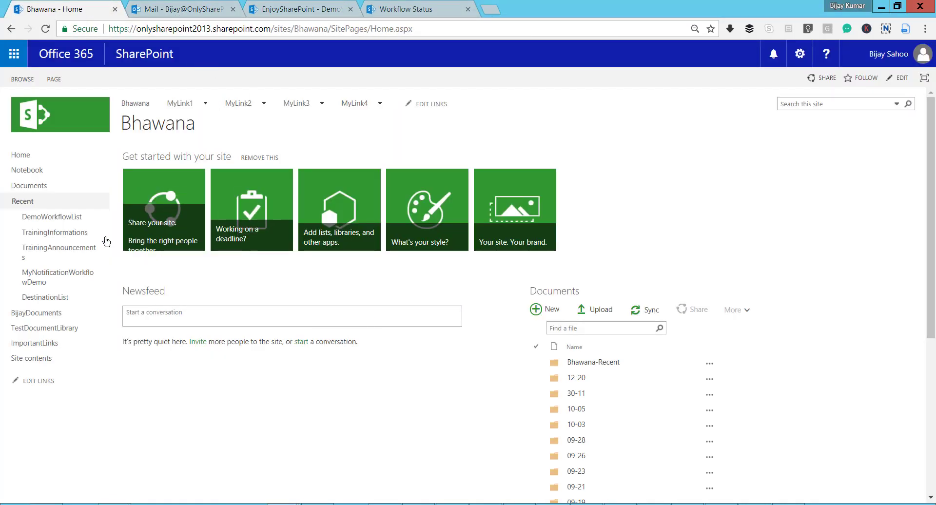
{"action": "left_click", "coordinate": [73, 217]}
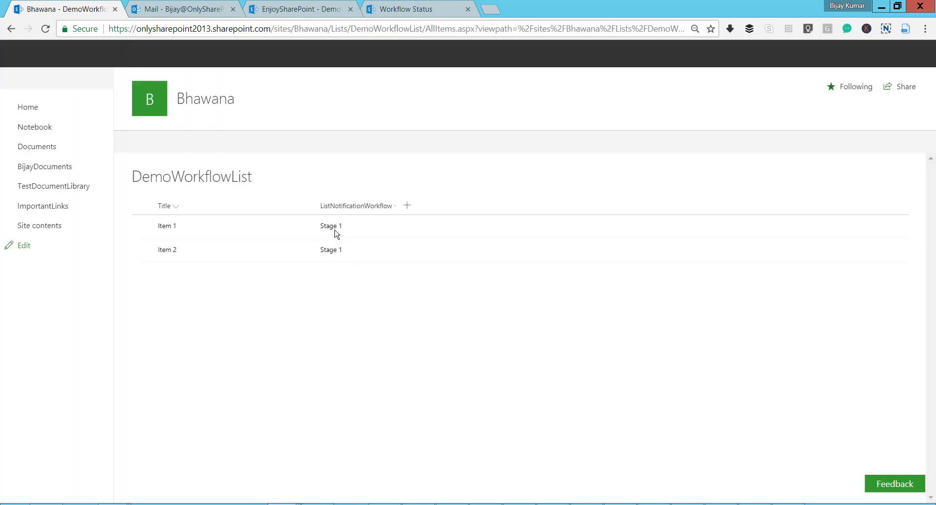
{"action": "left_click", "coordinate": [334, 227]}
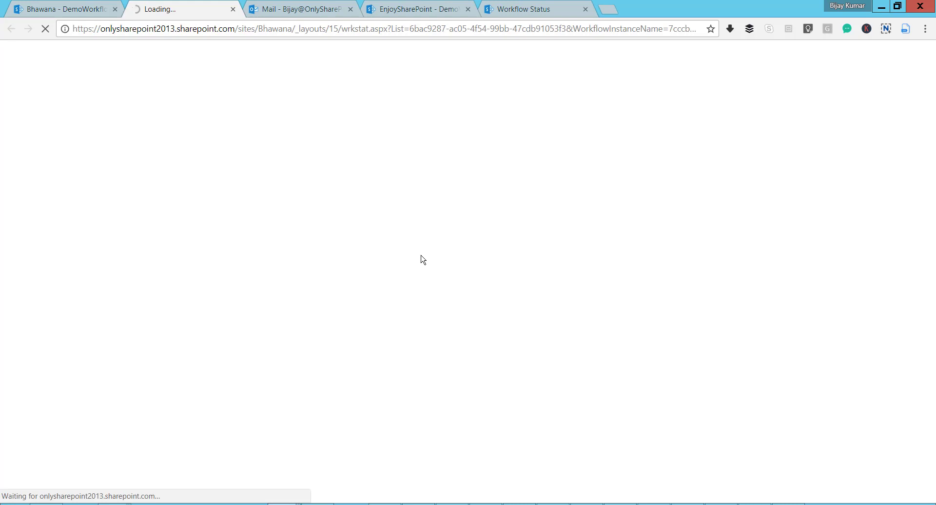
{"action": "left_click", "coordinate": [233, 9]}
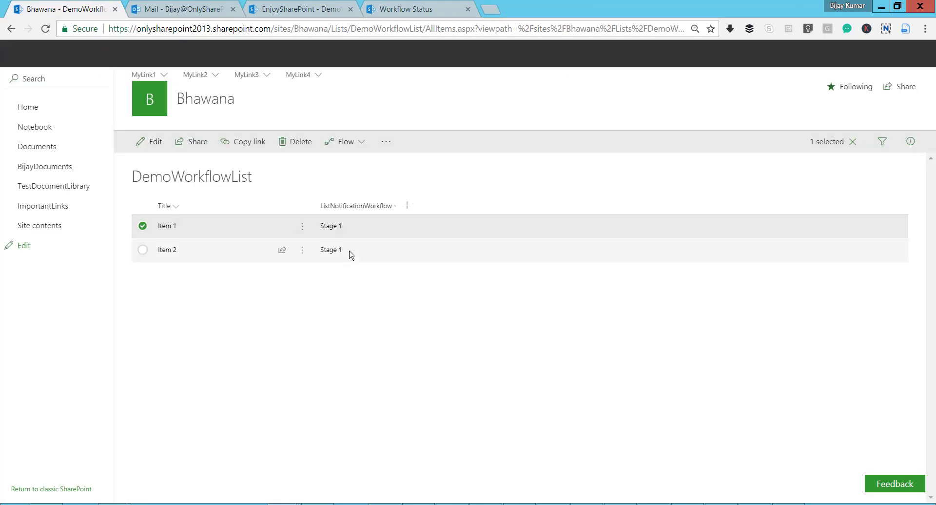
{"action": "left_click", "coordinate": [330, 249]}
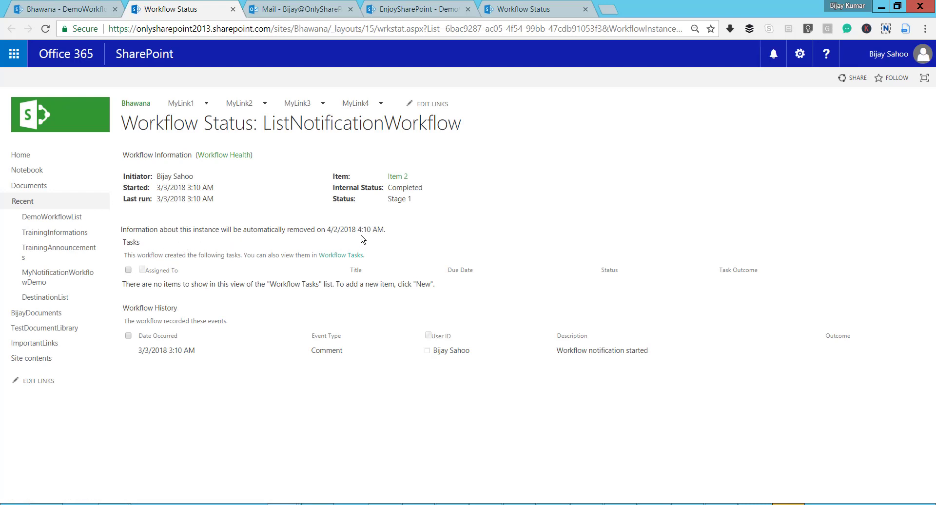
{"action": "key", "text": "alt+Tab"}
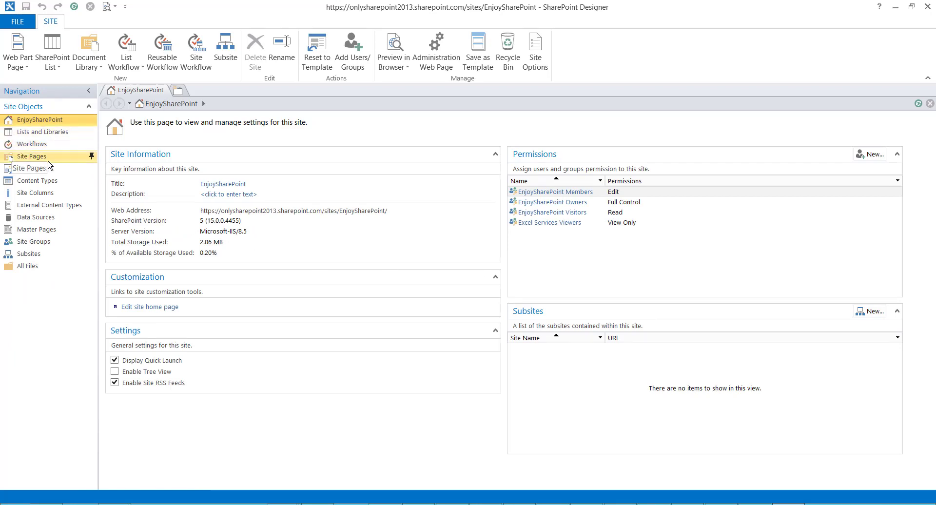
- Show the EnjoySharePoint site's Workflows page from Lists and Libraries in Site Objects
{"action": "left_click", "coordinate": [42, 134]}
{"action": "left_click", "coordinate": [53, 144]}
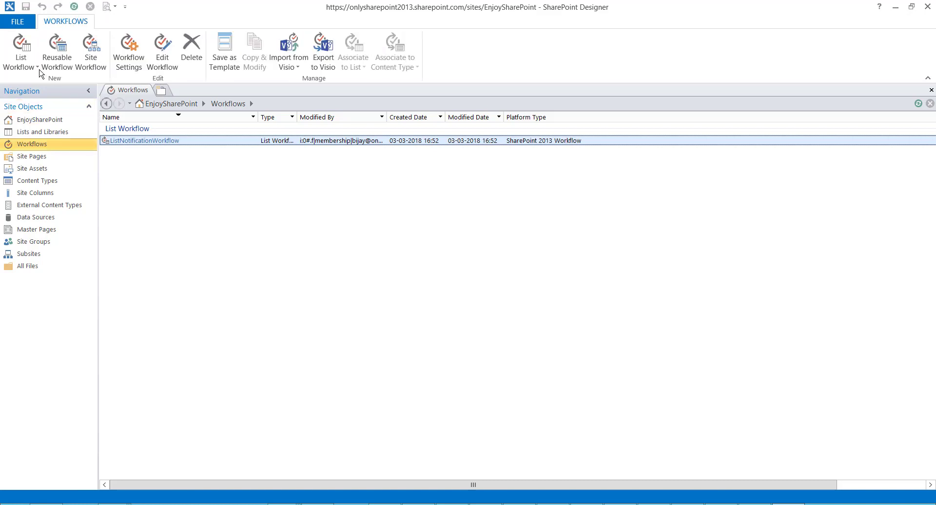
- Create a new list workflow on the Documents library named Dummyworkflow
{"action": "left_click", "coordinate": [20, 53]}
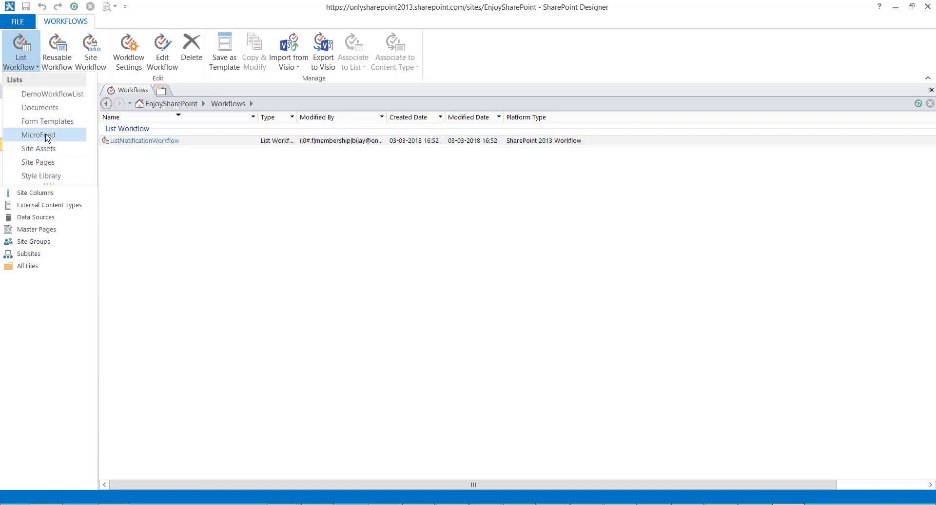
{"action": "left_click", "coordinate": [44, 106]}
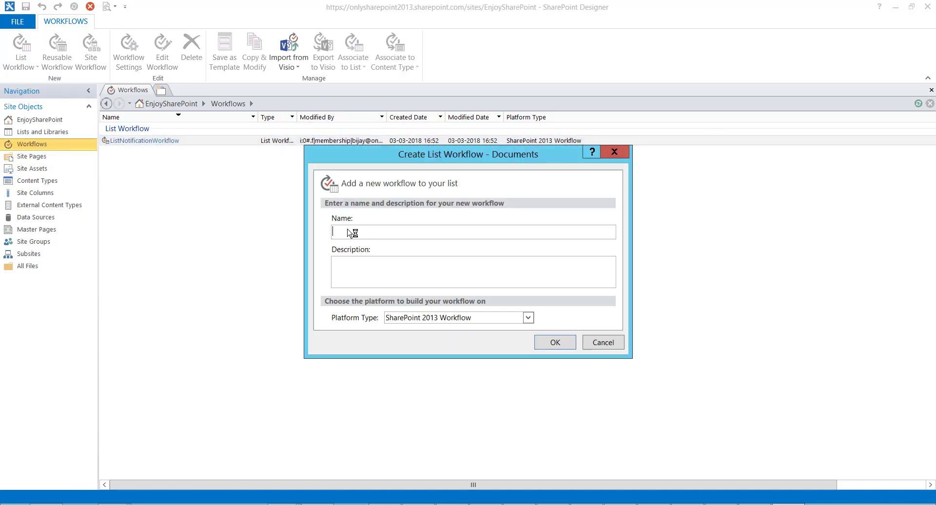
{"action": "type", "text": "Dummywo"}
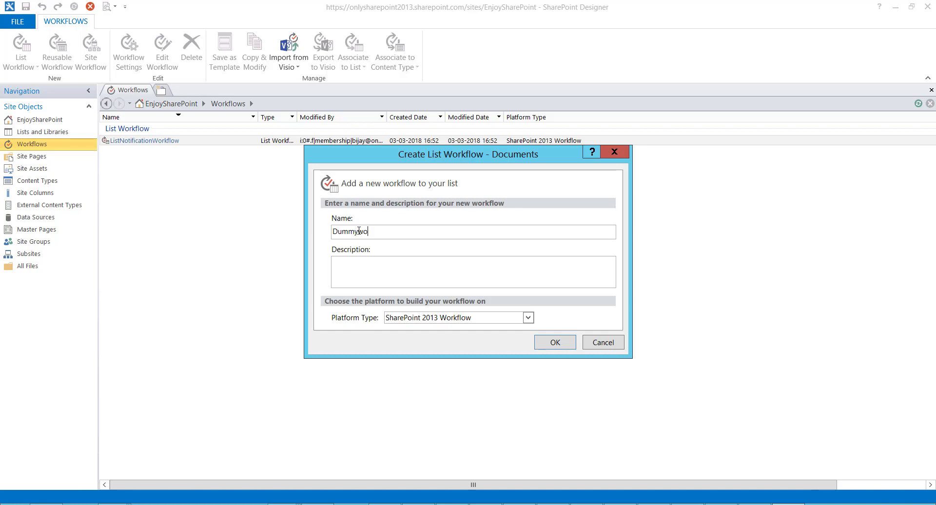
{"action": "type", "text": "fkl"}
{"action": "type", "text": "kflow"}
{"action": "left_click", "coordinate": [561, 344]}
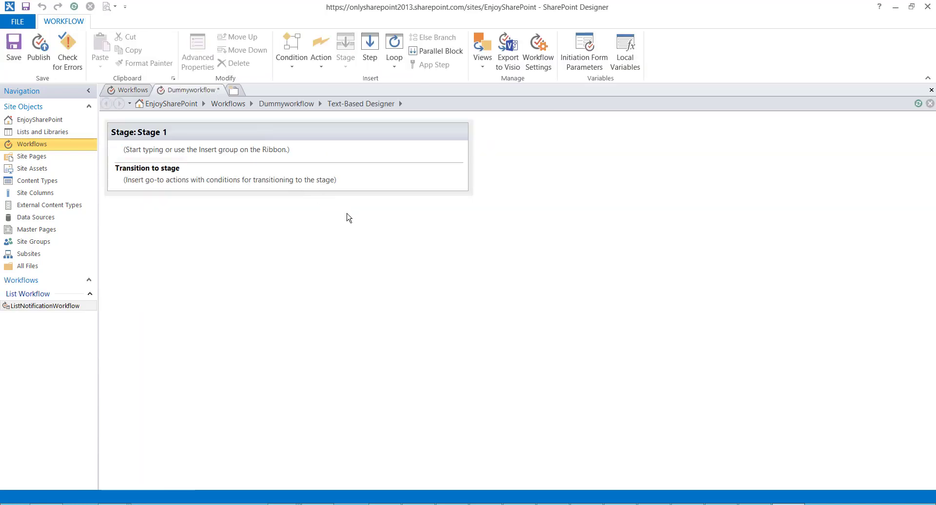
- Add a transition to End of Workflow in Stage 1
{"action": "left_click", "coordinate": [179, 188]}
{"action": "left_click", "coordinate": [121, 233]}
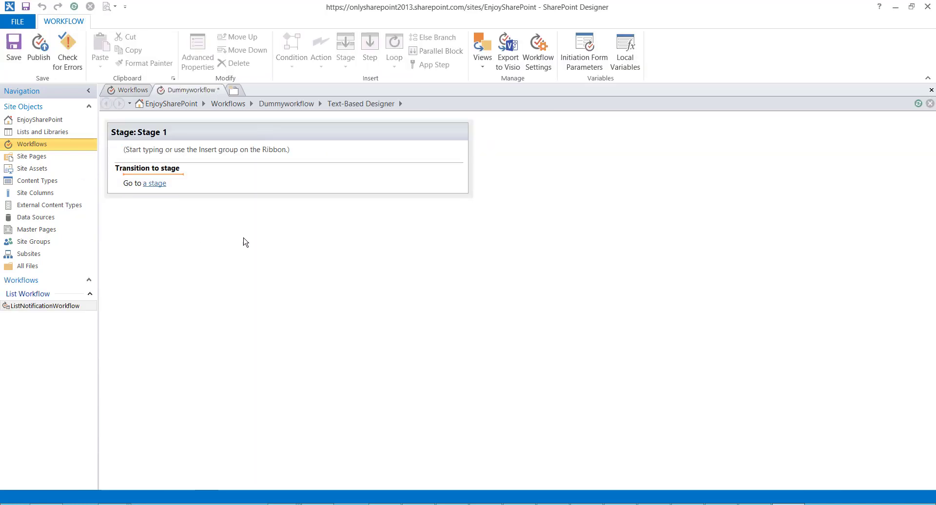
{"action": "left_click", "coordinate": [158, 184]}
{"action": "left_click", "coordinate": [171, 207]}
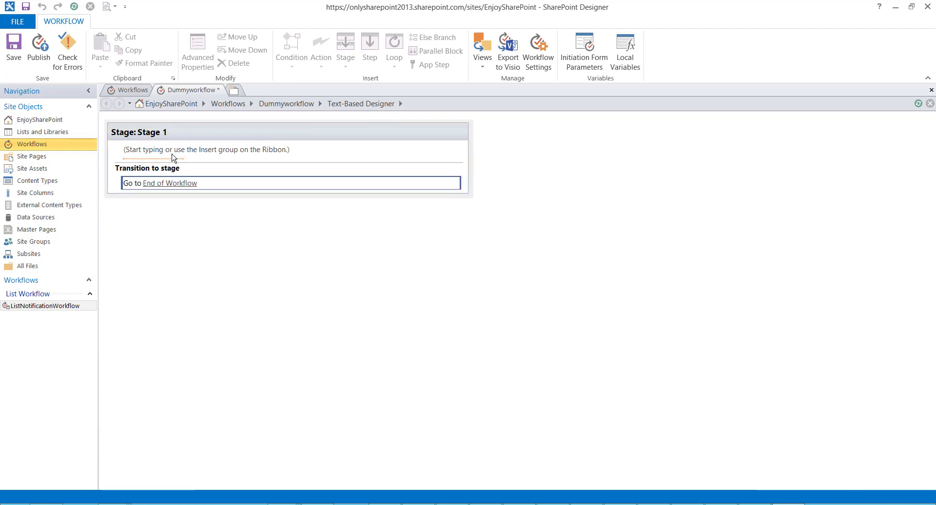
{"action": "left_click", "coordinate": [179, 159]}
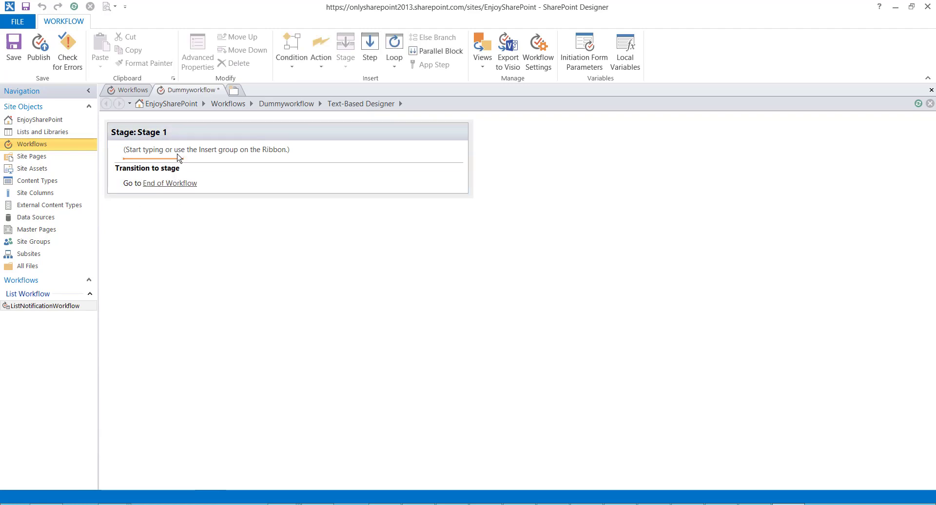
{"action": "left_click", "coordinate": [220, 155]}
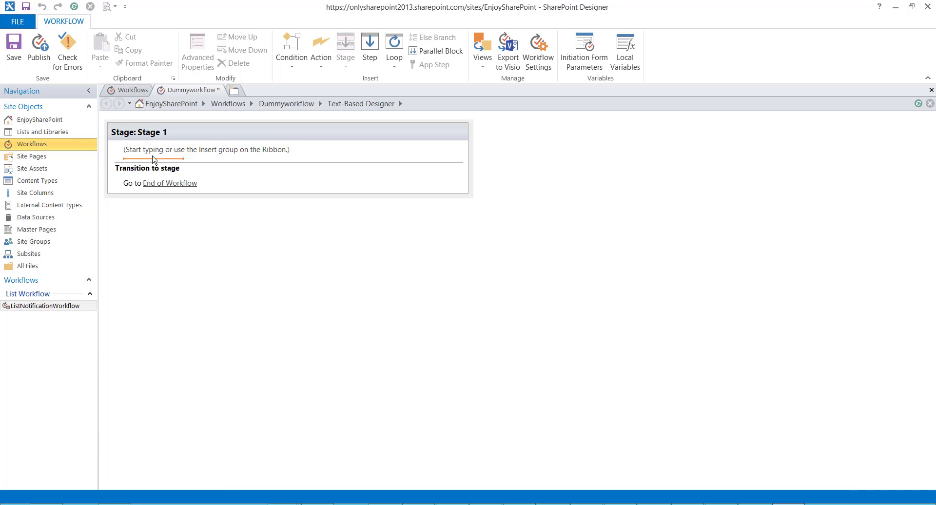
- Add a Log to History List action in Stage 1 with the message 'hello'
{"action": "type", "text": "lo"}
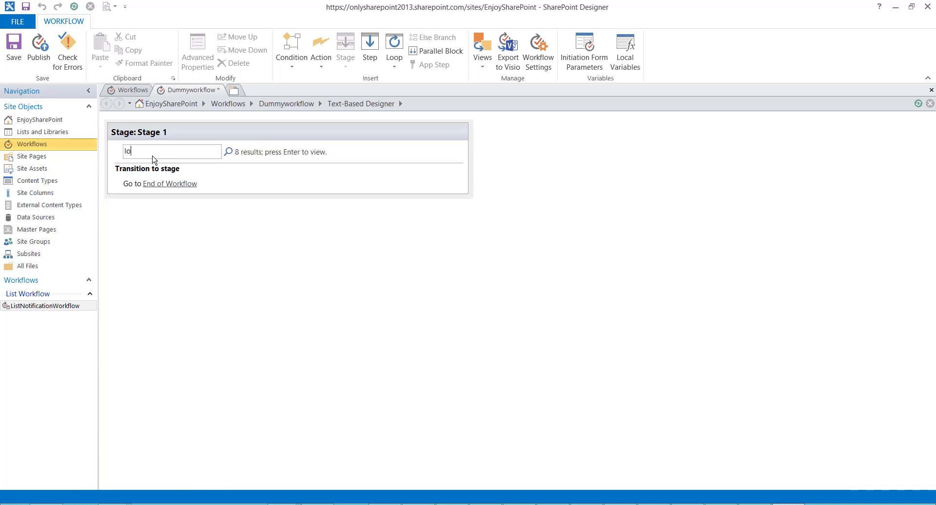
{"action": "type", "text": "g"}
{"action": "key", "text": "Return"}
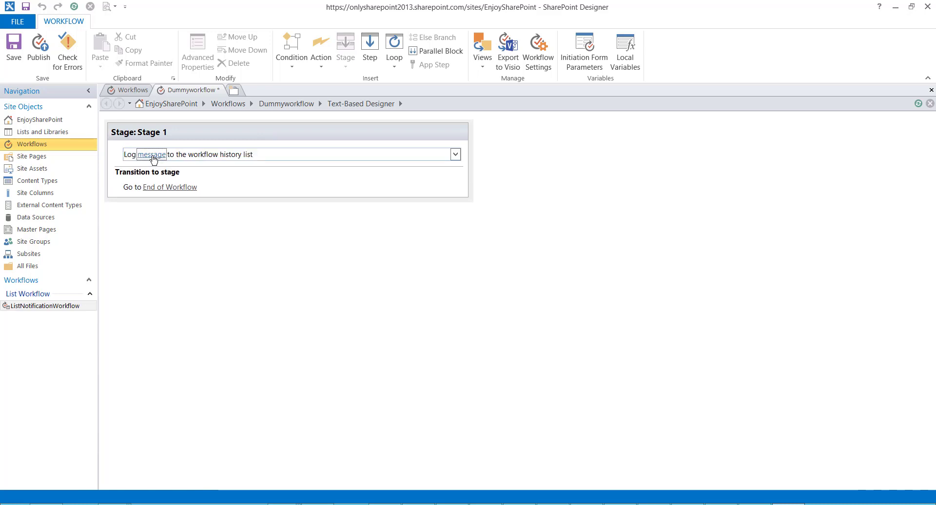
{"action": "left_click", "coordinate": [152, 155]}
{"action": "type", "text": "hello"}
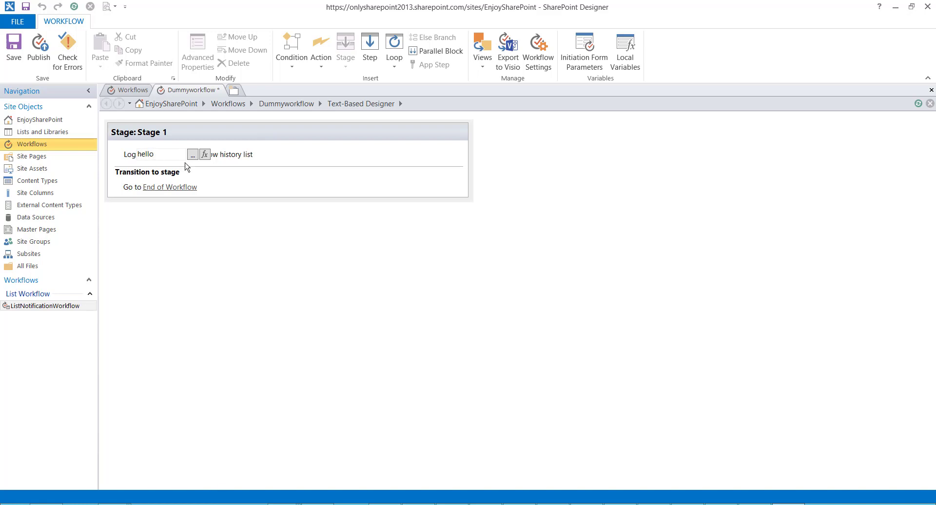
{"action": "left_click", "coordinate": [239, 227]}
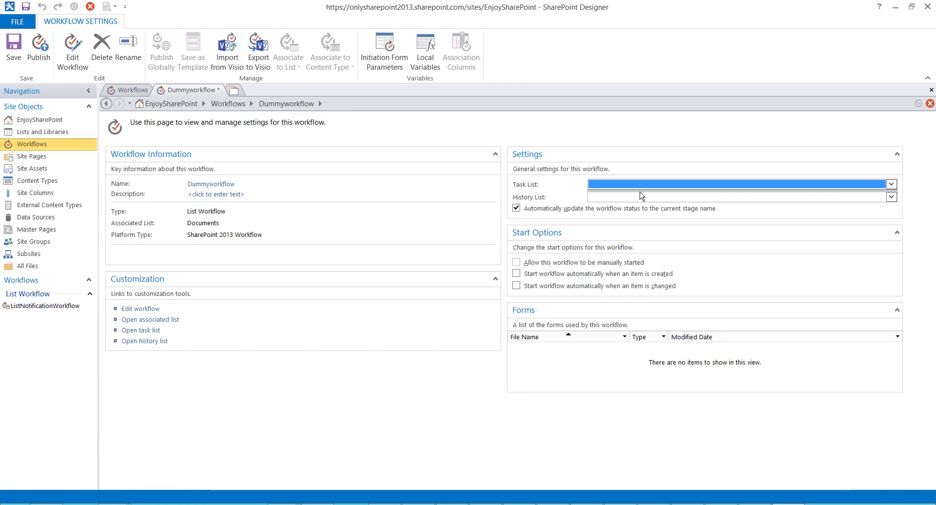
- Set Dummyworkflow's task list to Workflow Tasks and history list to Workflow History, then publish it
{"action": "left_click", "coordinate": [892, 185]}
{"action": "left_click", "coordinate": [693, 197]}
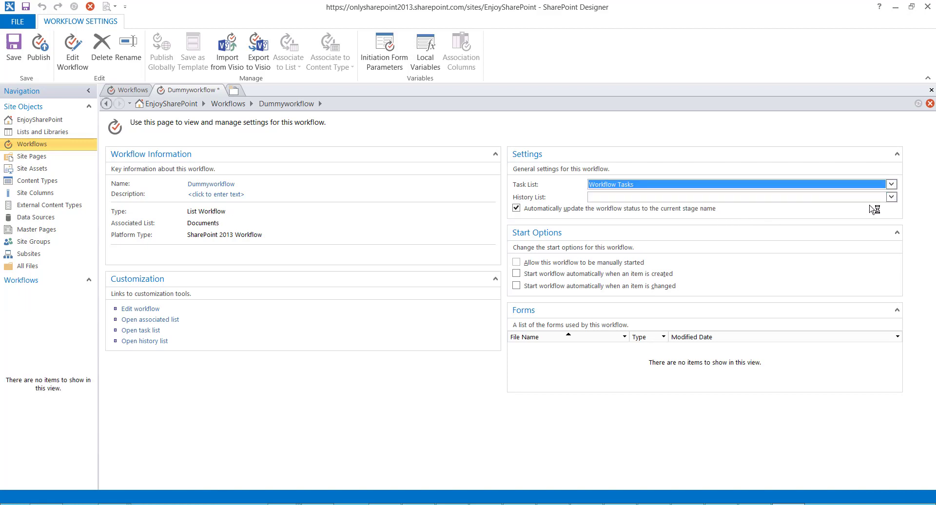
{"action": "left_click", "coordinate": [891, 197]}
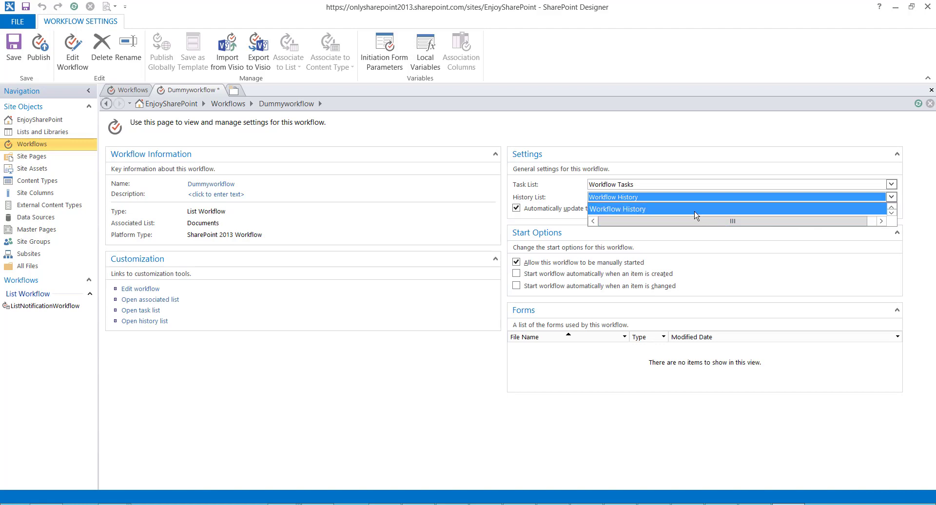
{"action": "left_click", "coordinate": [715, 210]}
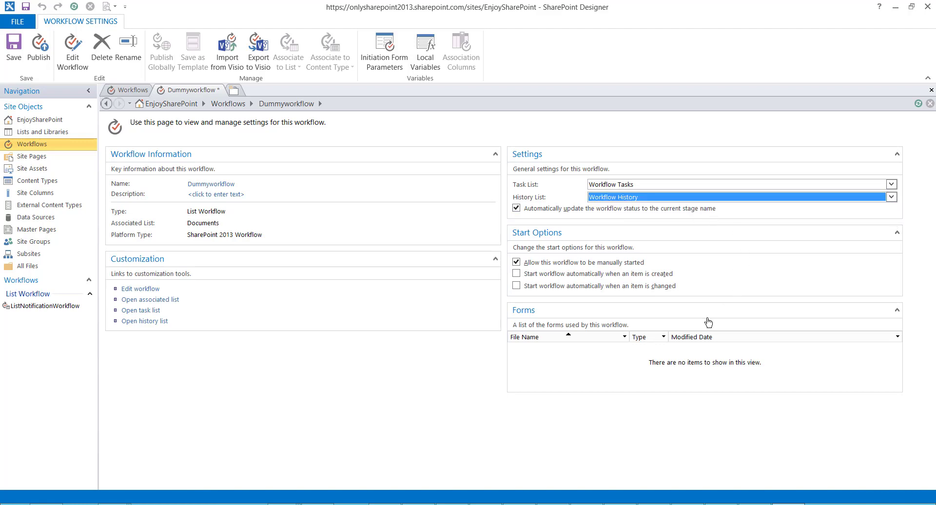
{"action": "left_click", "coordinate": [39, 49]}
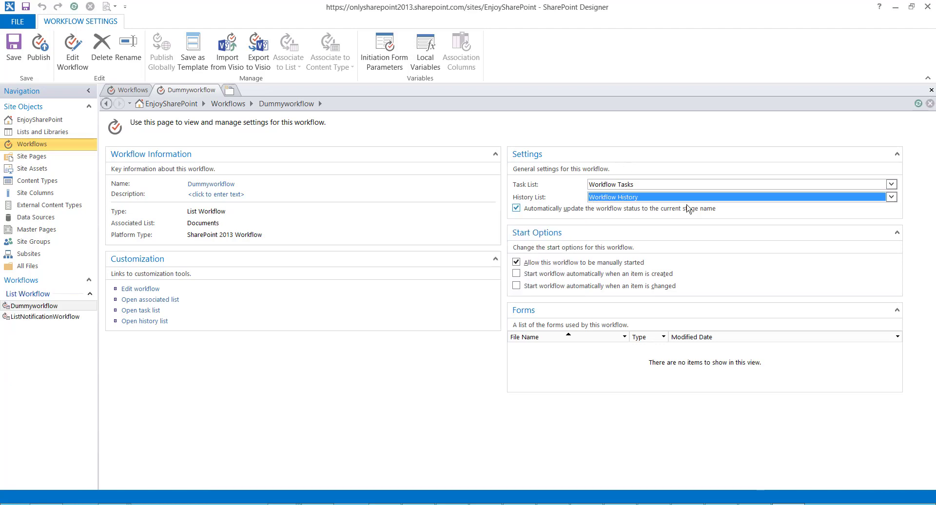
{"action": "left_click", "coordinate": [129, 90]}
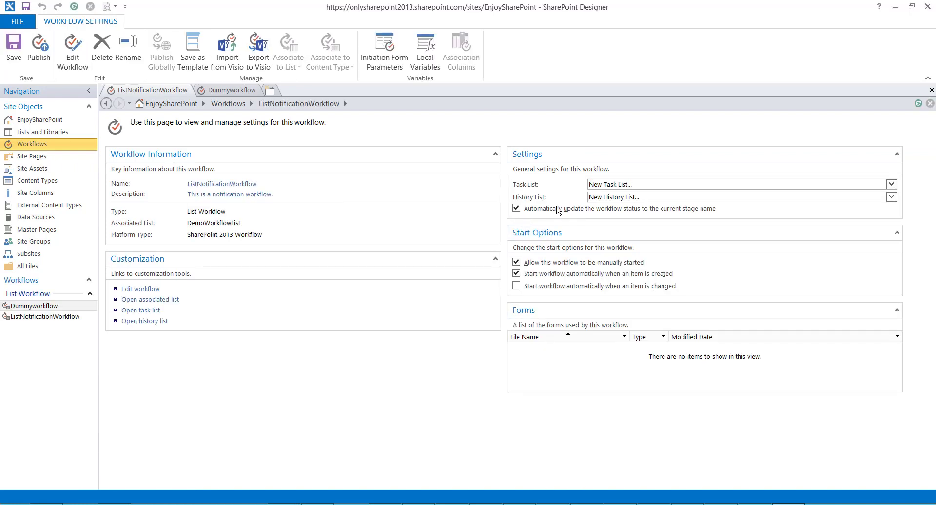
- Switch ListNotificationWorkflow to the Workflow Tasks and Workflow History lists and republish it
{"action": "left_click", "coordinate": [631, 186]}
{"action": "left_click", "coordinate": [633, 194]}
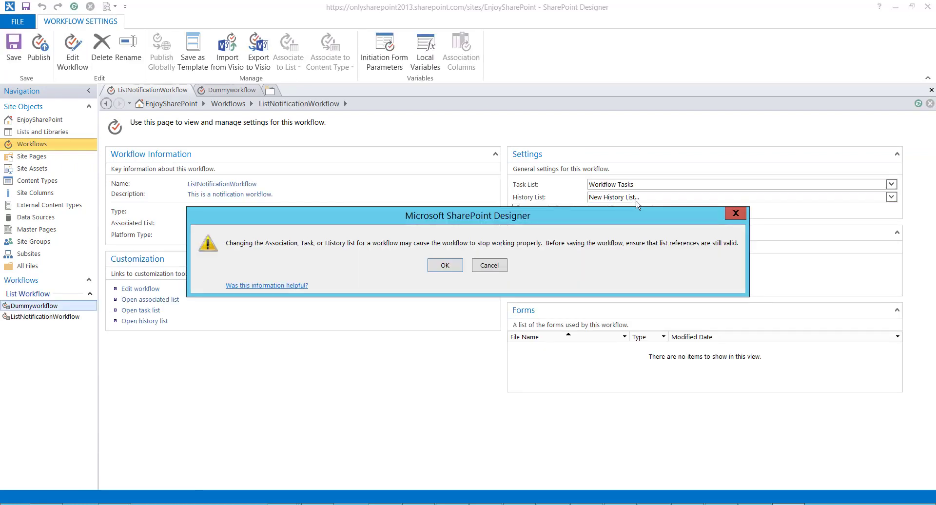
{"action": "left_click", "coordinate": [454, 266]}
{"action": "left_click", "coordinate": [634, 198]}
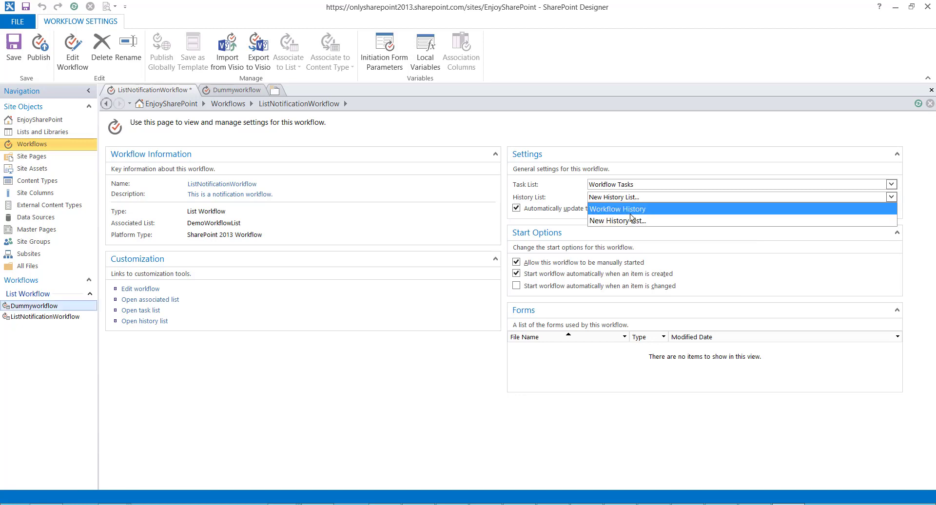
{"action": "left_click", "coordinate": [632, 209]}
{"action": "left_click", "coordinate": [441, 267]}
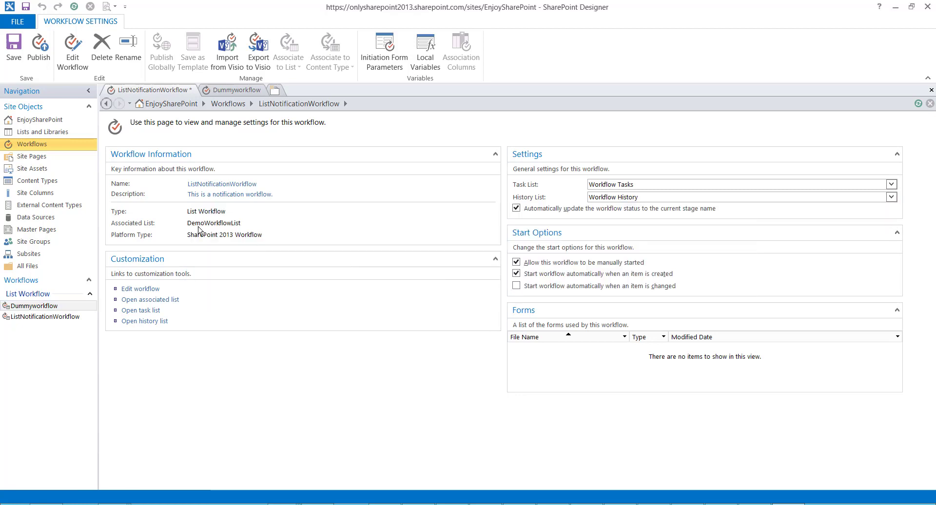
{"action": "left_click", "coordinate": [38, 49]}
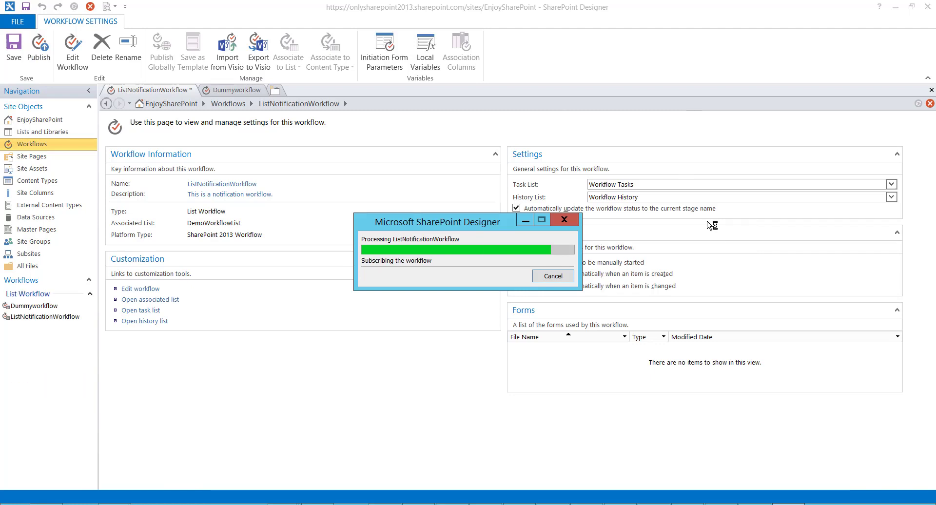
- Check the workflow status pages in Chrome, then reload the EnjoySharePoint DemoWorkflowList page
{"action": "mouse_move", "coordinate": [317, 502]}
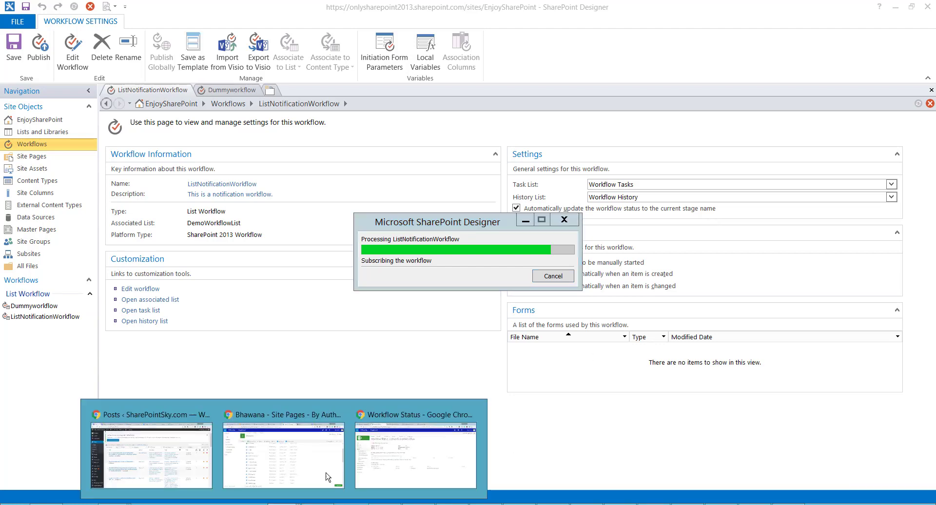
{"action": "left_click", "coordinate": [409, 471]}
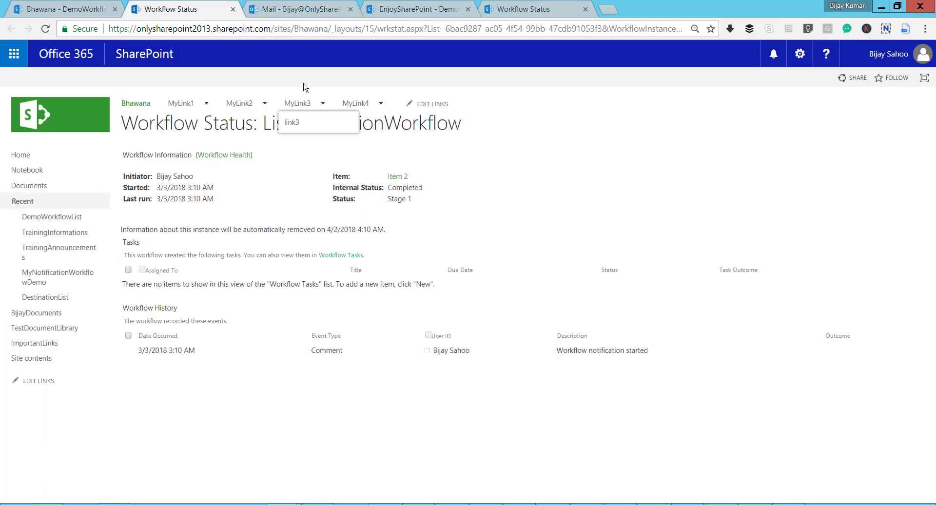
{"action": "left_click", "coordinate": [305, 31]}
{"action": "left_click", "coordinate": [506, 15]}
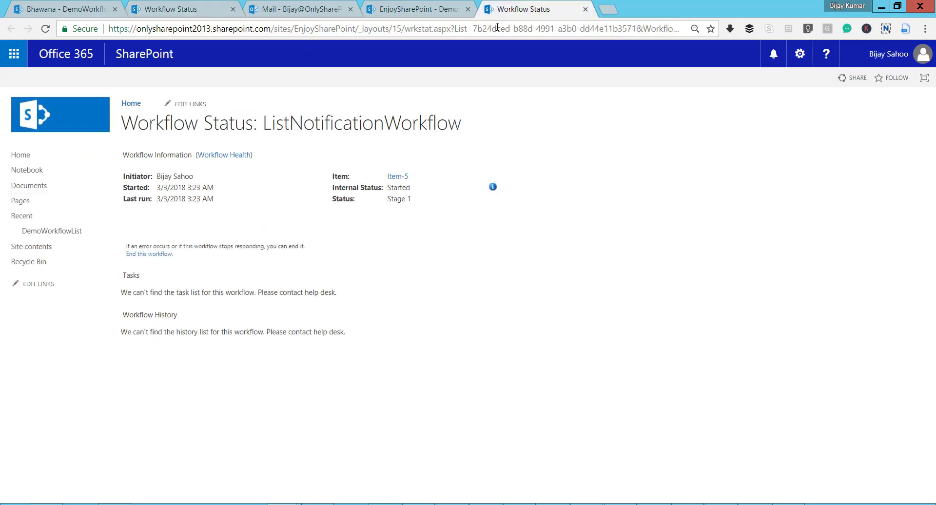
{"action": "left_click", "coordinate": [460, 10]}
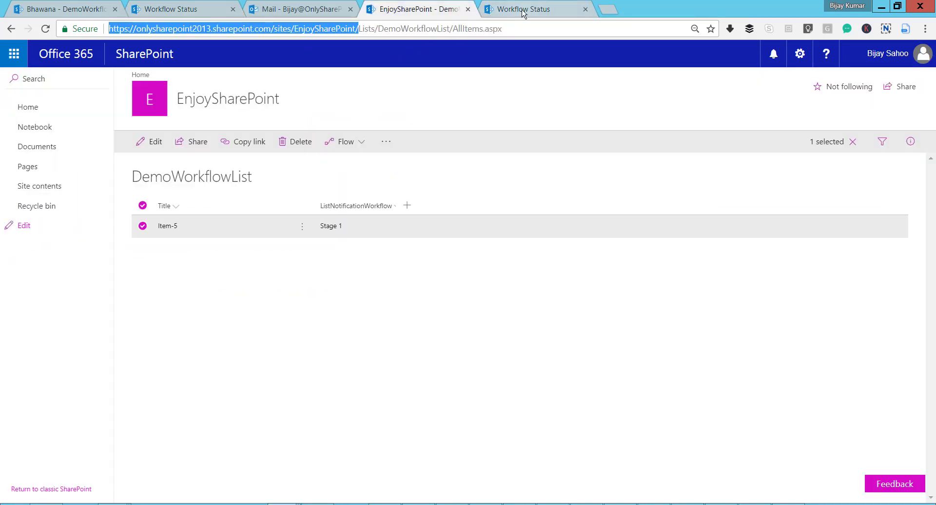
{"action": "left_click", "coordinate": [486, 28]}
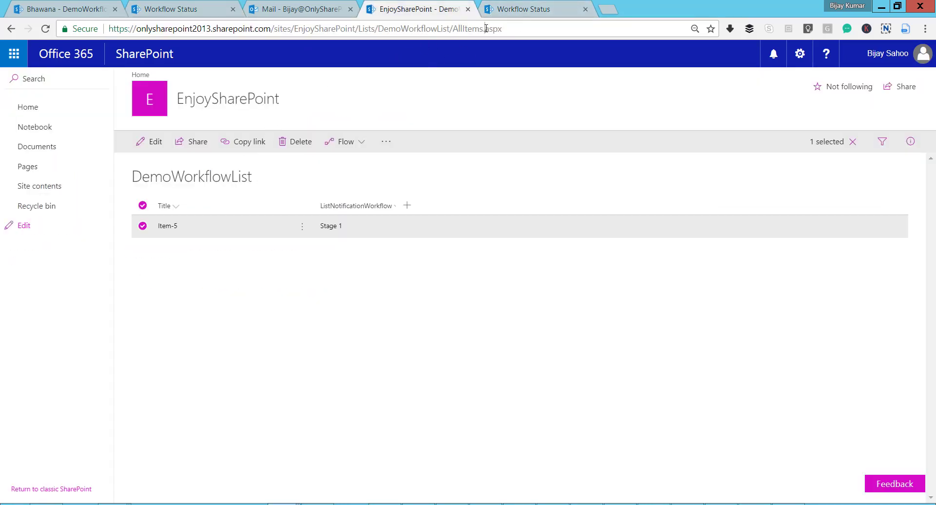
{"action": "key", "text": "Return"}
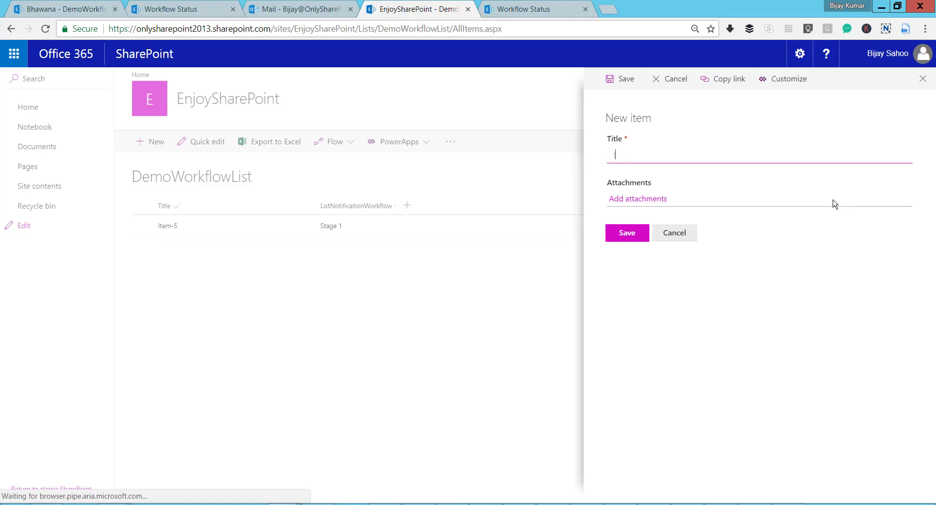
- Save a new list item titled Item-6 and reload DemoWorkflowList
{"action": "type", "text": "Item-6"}
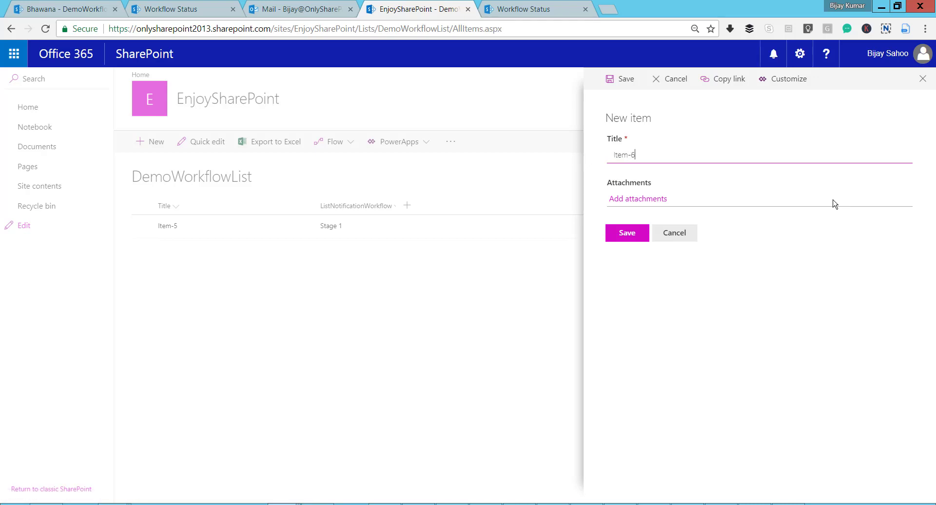
{"action": "left_click", "coordinate": [624, 235]}
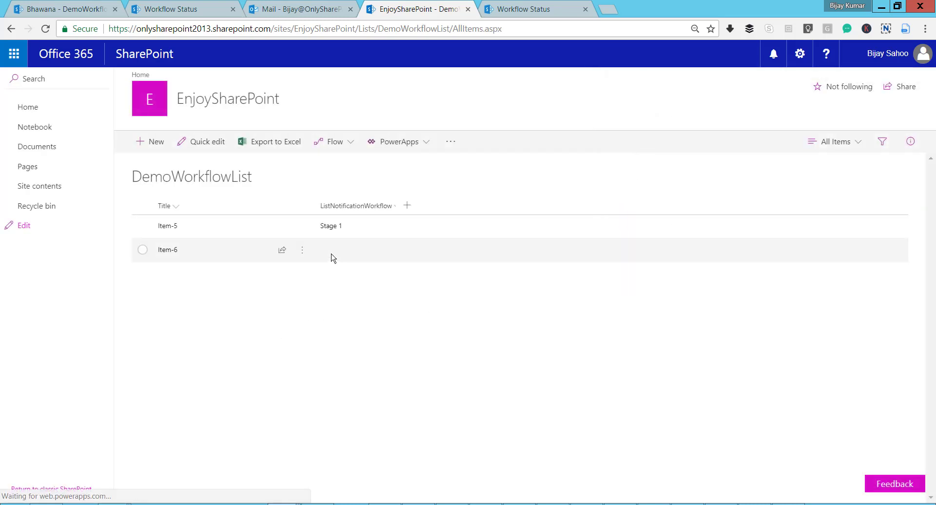
{"action": "left_click", "coordinate": [408, 28]}
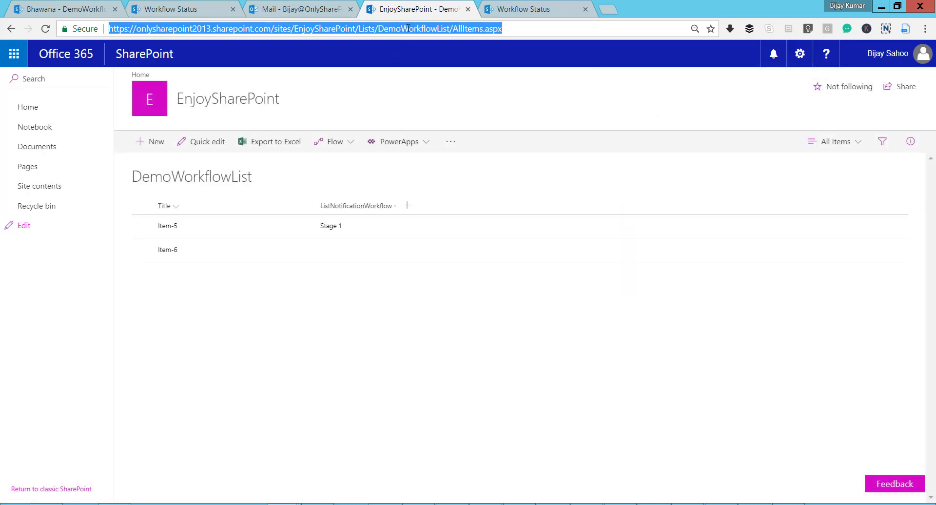
{"action": "key", "text": "Return"}
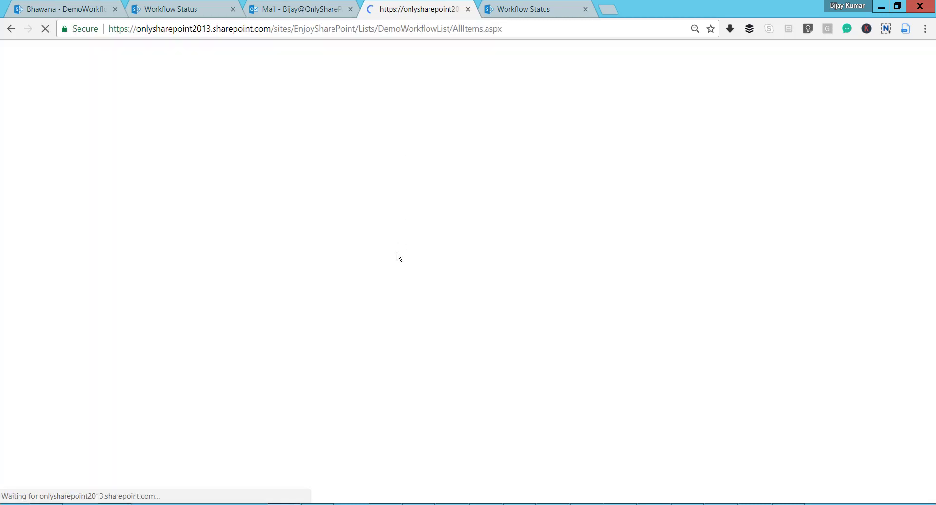
- Open Item-6's Stage 1 workflow status, showing Completed with 'Workflow notification started'
{"action": "left_click", "coordinate": [355, 252]}
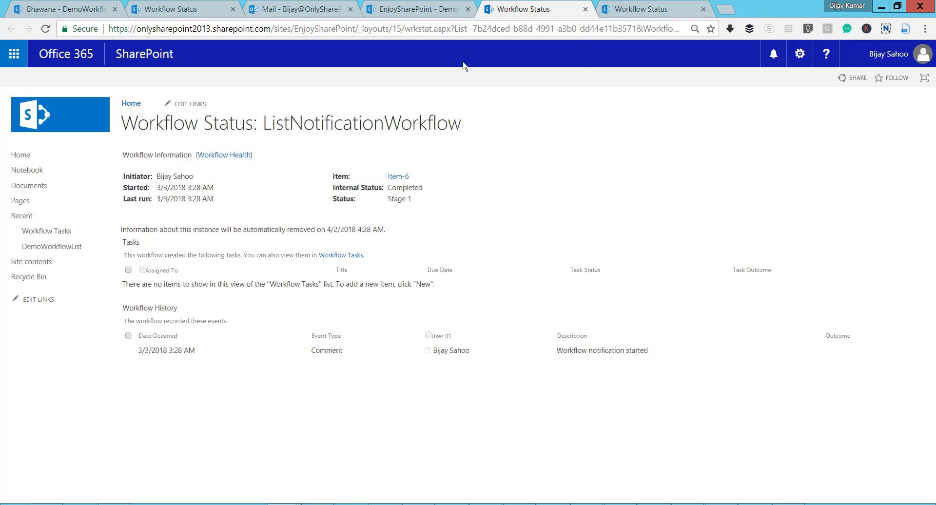
- Read the 'New Item Add :: Item-6' notification email and follow its 'Click Here' item link
{"action": "left_click", "coordinate": [304, 14]}
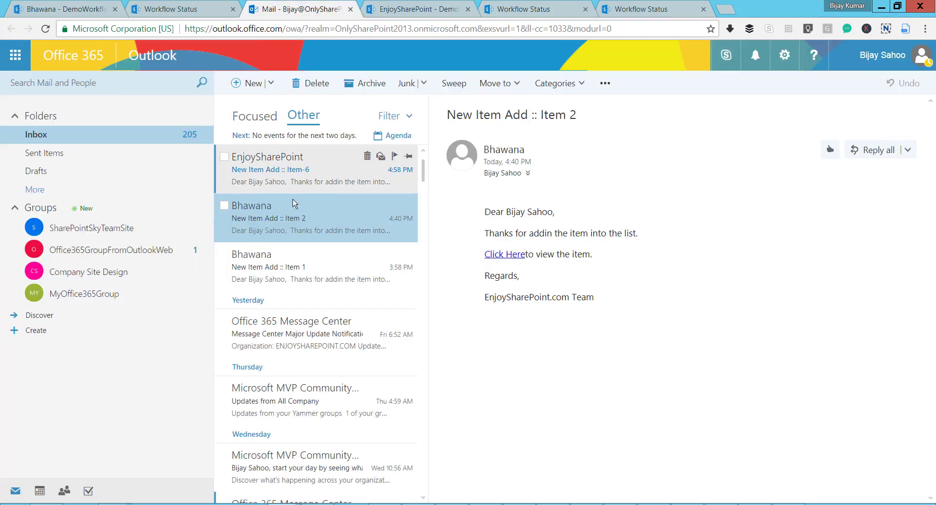
{"action": "left_click", "coordinate": [252, 178]}
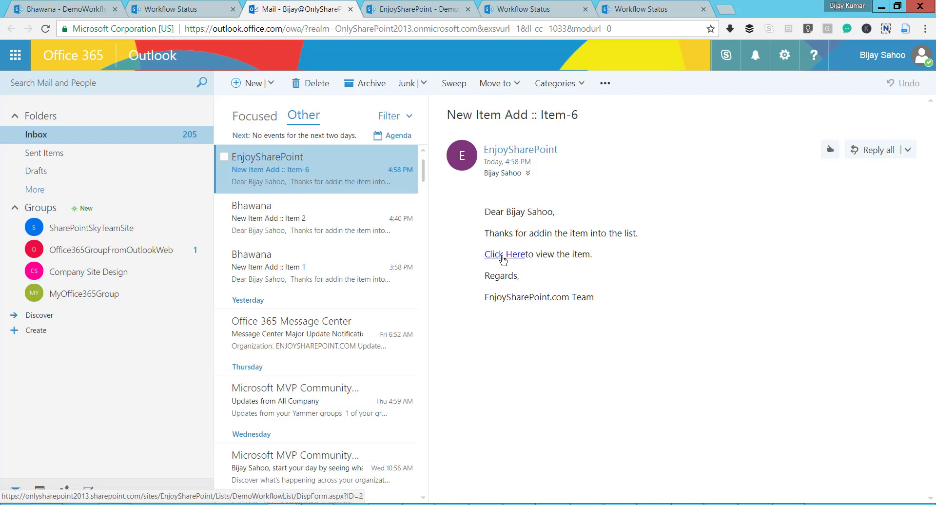
{"action": "left_click", "coordinate": [502, 258]}
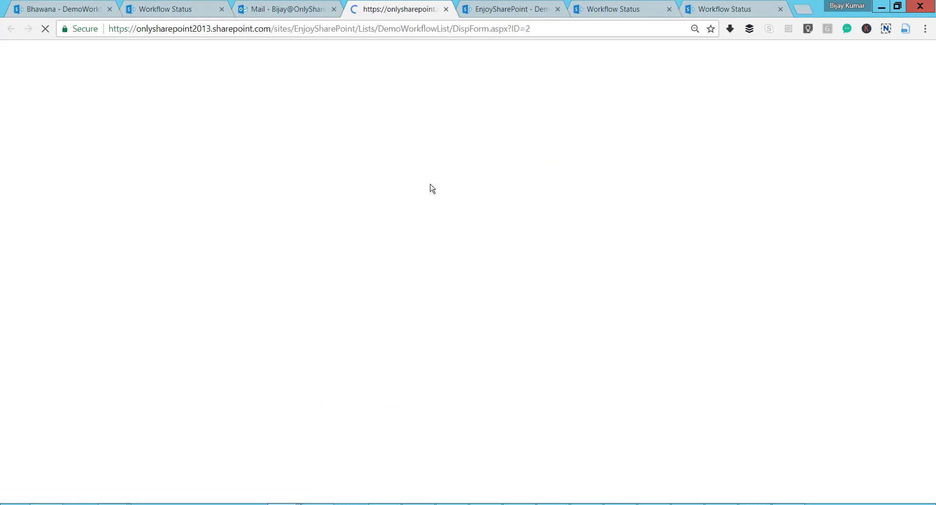